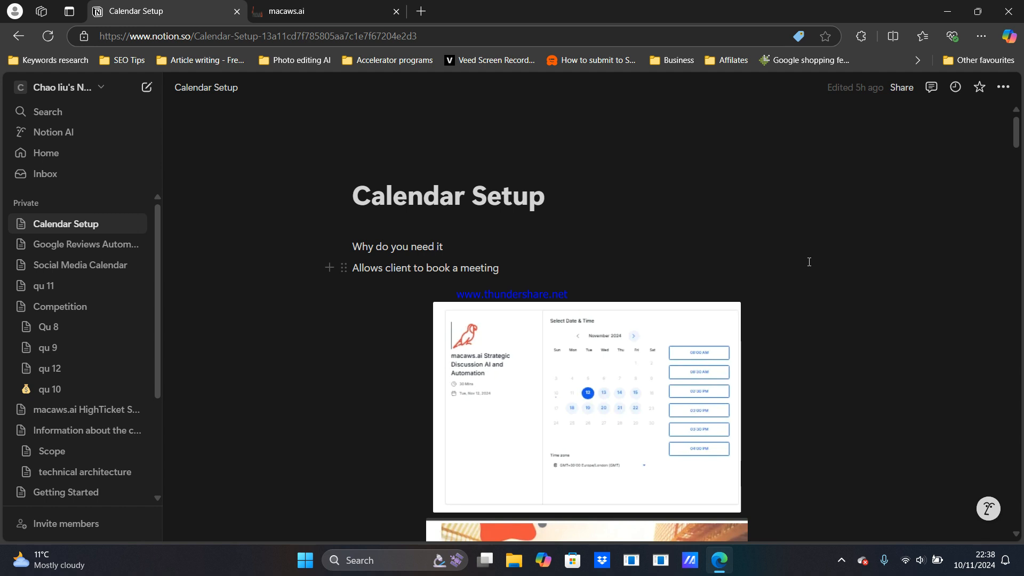
Step: Read the Calendar Setup notes from the booking page examples through Setup Step 1 on integration
scroll(808, 262, "down", 1)
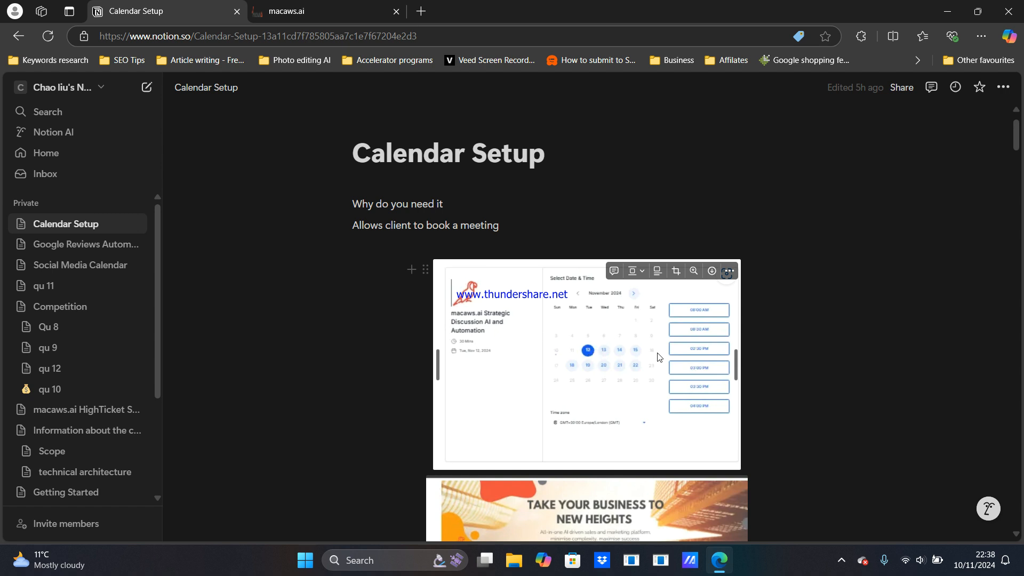
scroll(792, 382, "down", 3)
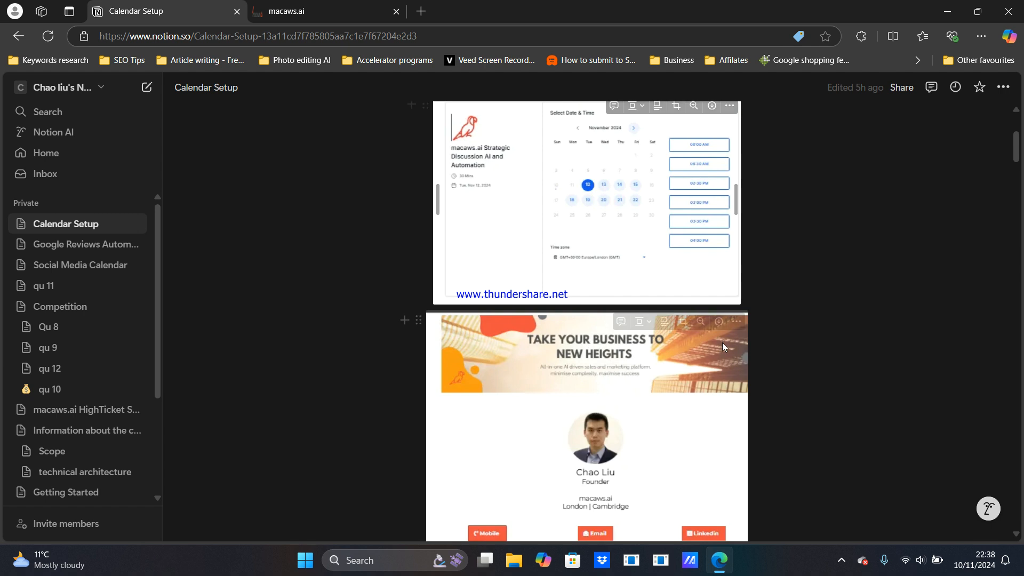
scroll(723, 343, "down", 3)
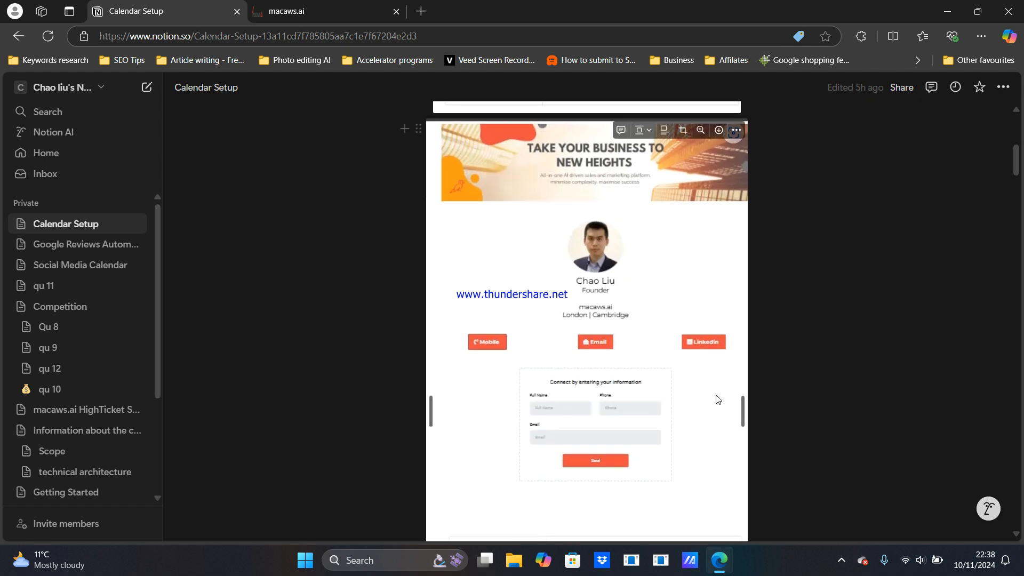
scroll(717, 394, "down", 1)
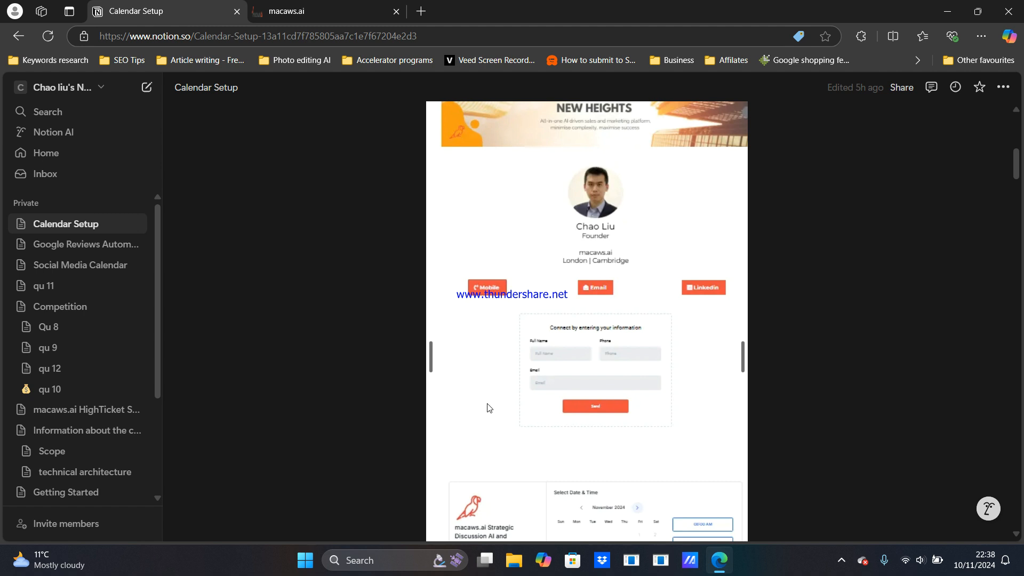
scroll(645, 438, "down", 1)
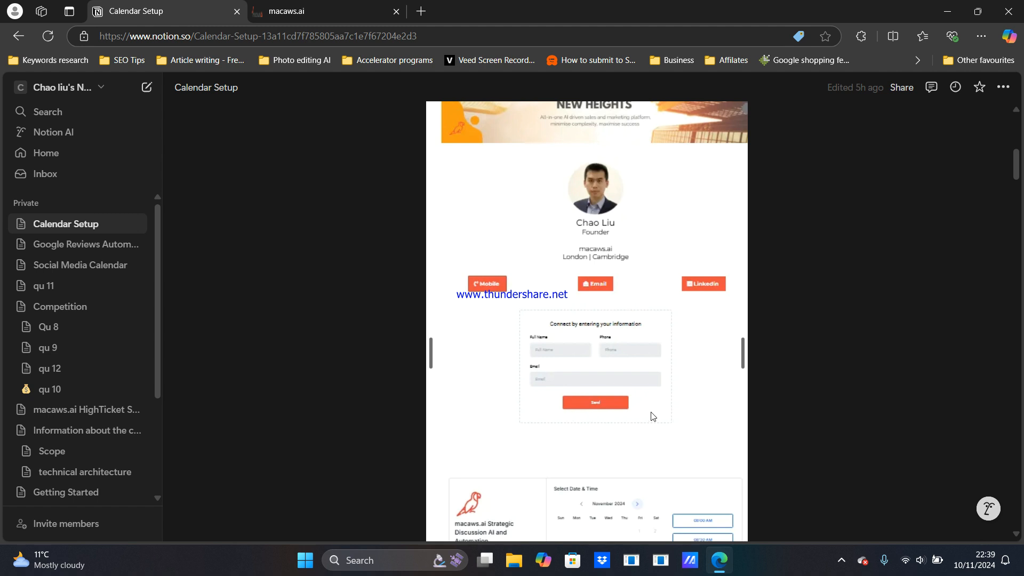
scroll(667, 415, "down", 4)
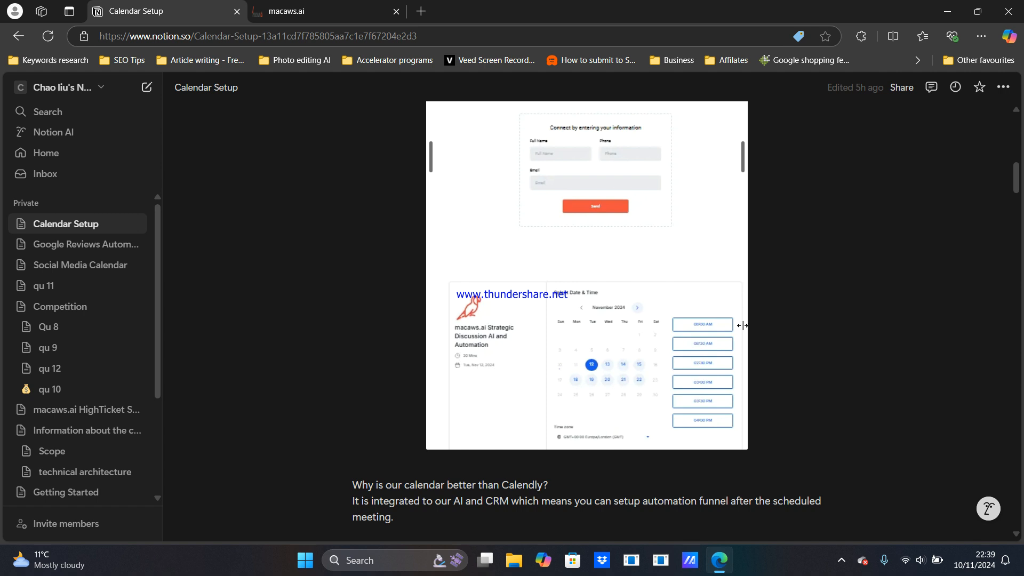
scroll(746, 327, "up", 3)
scroll(746, 327, "down", 9)
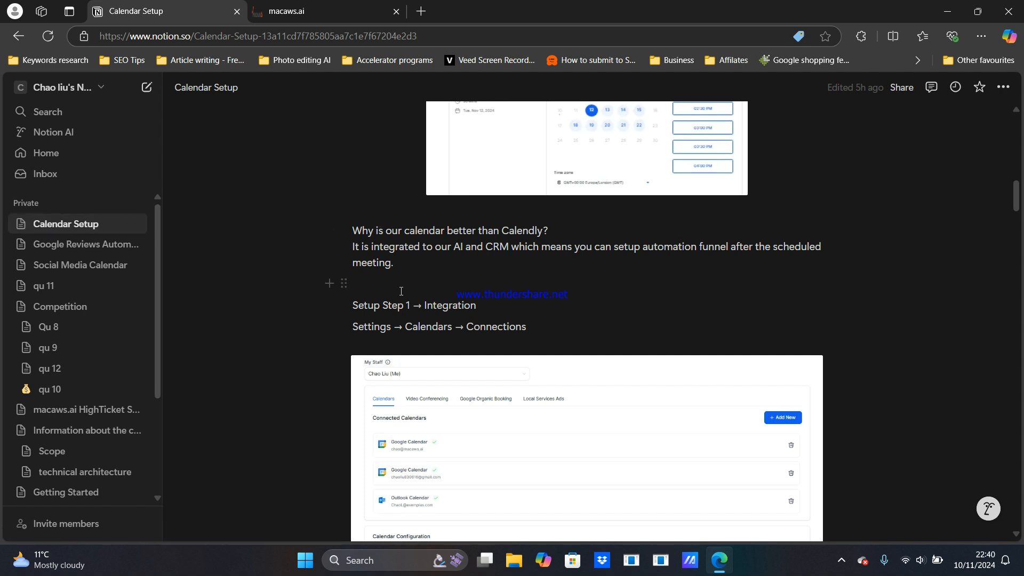
scroll(401, 291, "down", 3)
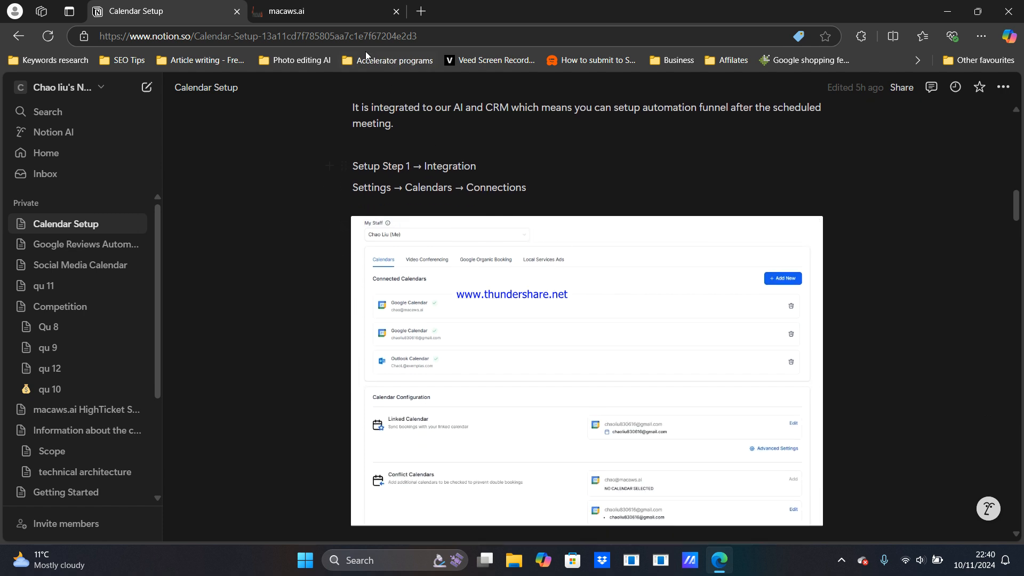
Step: Switch to macaws.ai, open the calendar connections settings, review the services available for a new connection, and return to the connected calendars
left_click(333, 11)
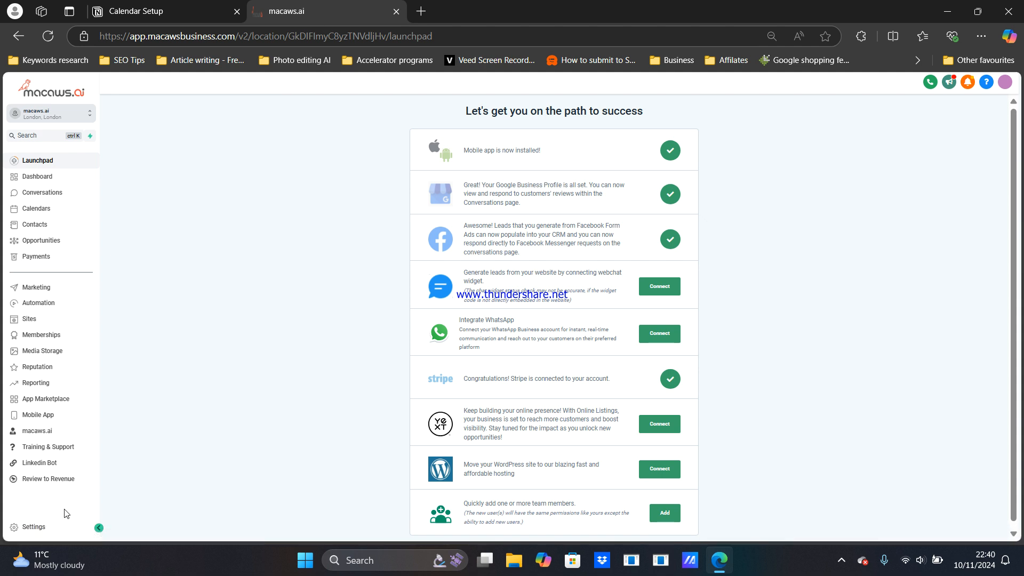
left_click(43, 527)
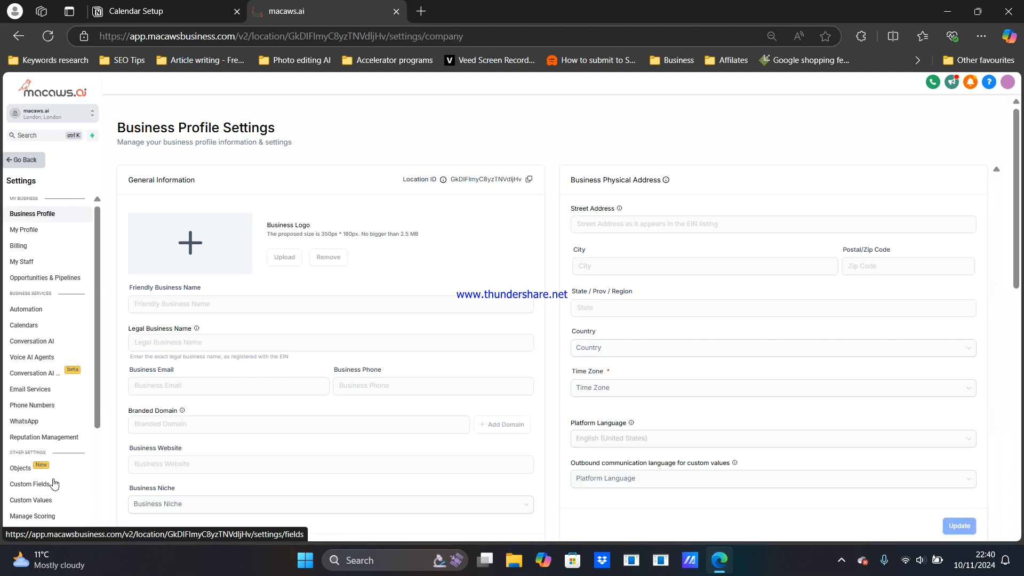
left_click(42, 326)
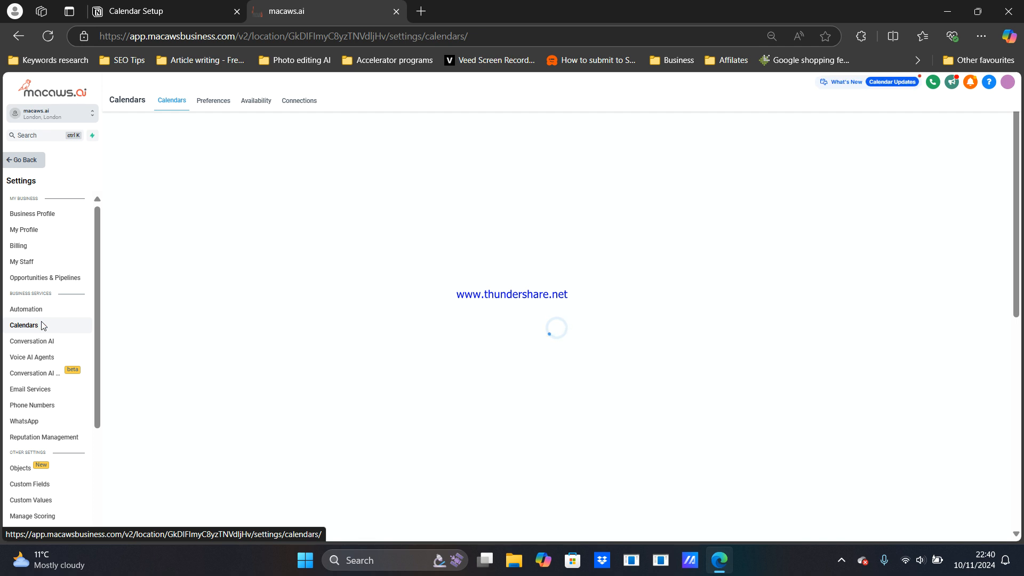
left_click(283, 101)
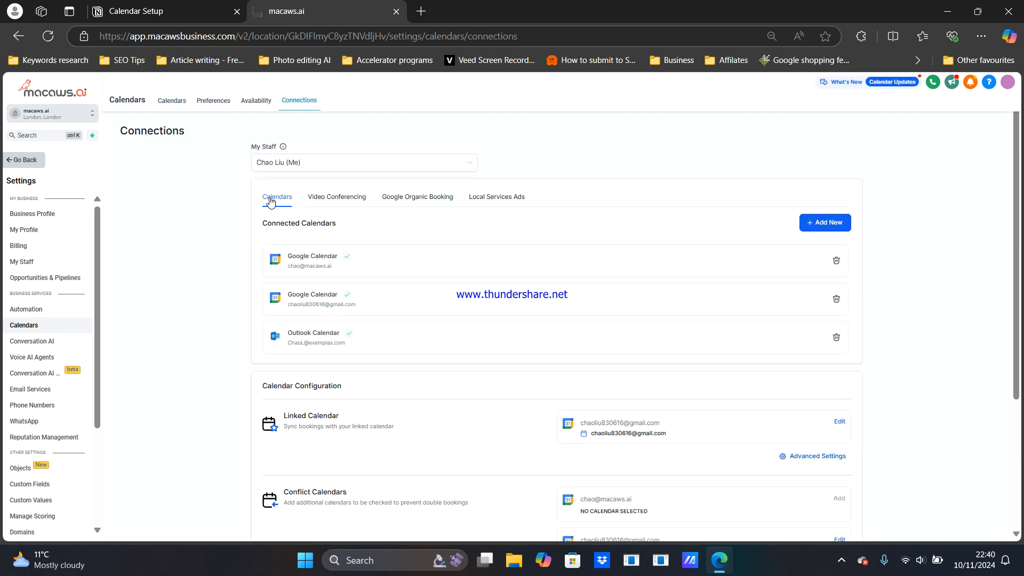
left_click(818, 225)
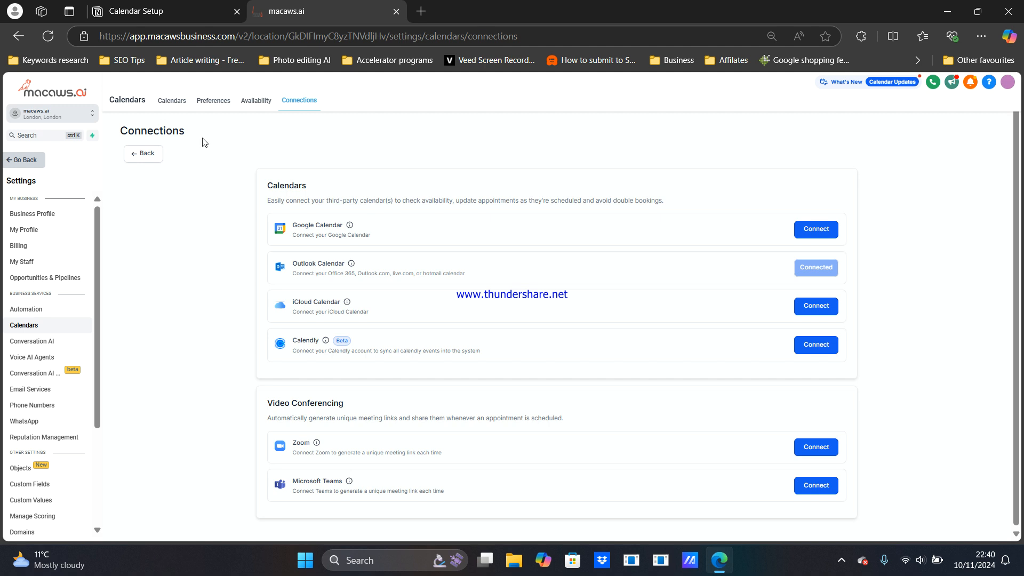
double_click(152, 152)
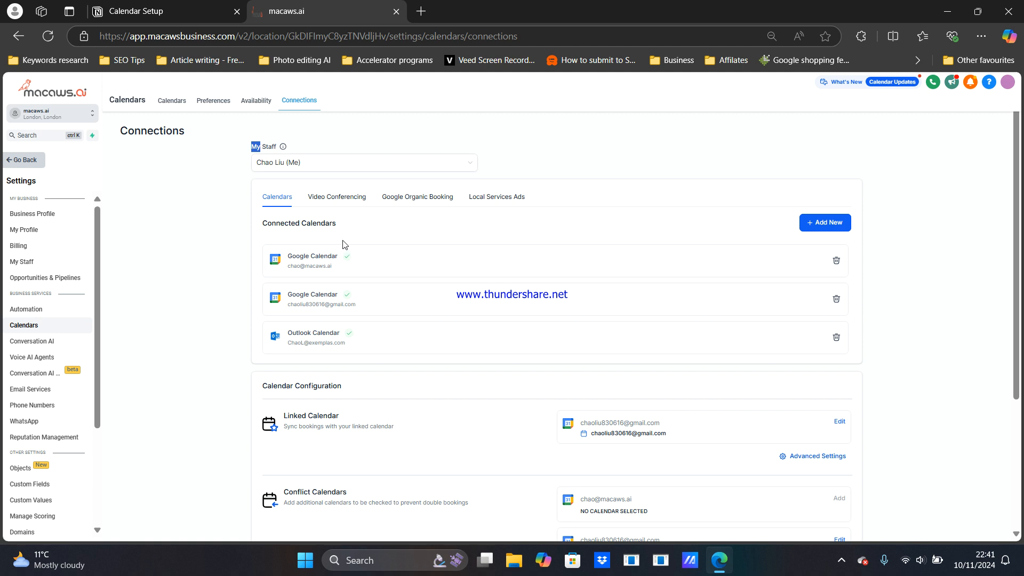
Step: Check Setup Step 2 in the Notion notes and open Calendar Settings from the Calendars page in macaws.ai
left_click(173, 5)
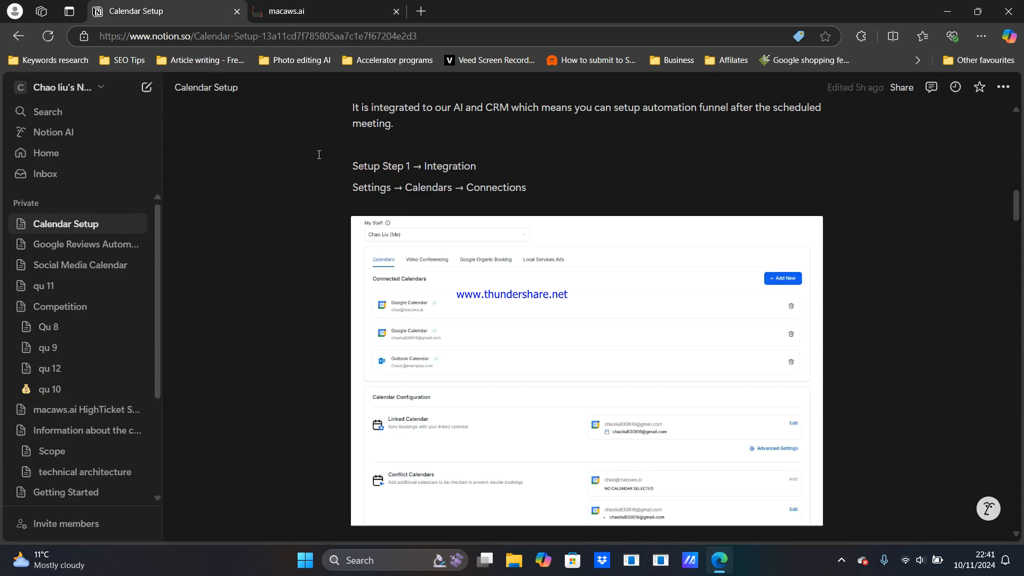
scroll(400, 210, "down", 6)
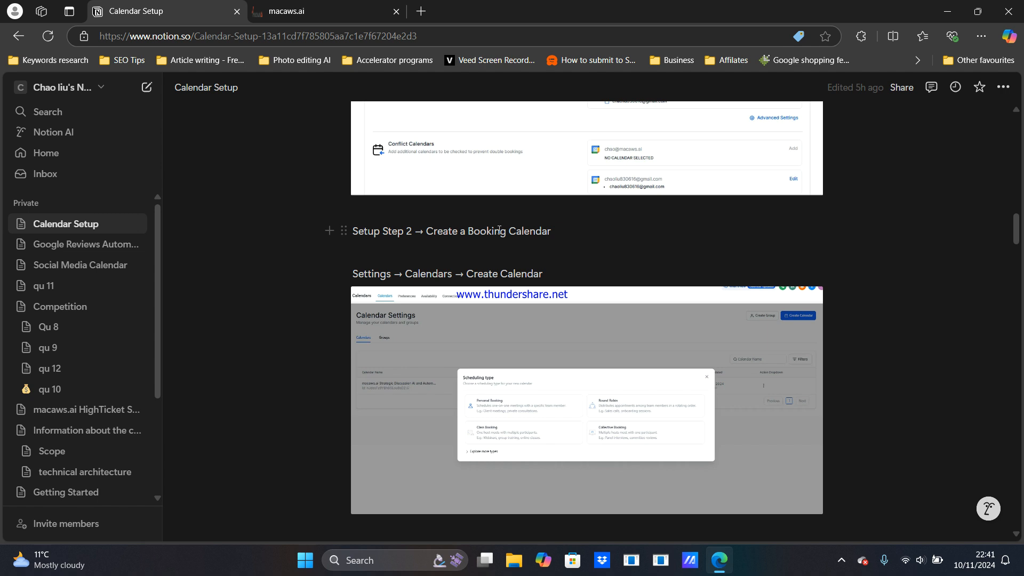
left_click(344, 6)
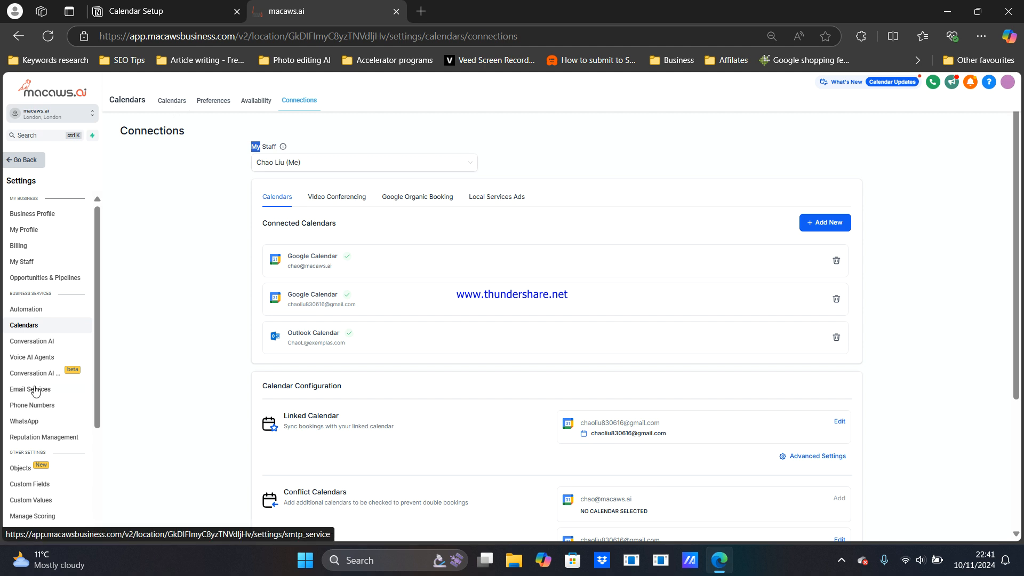
left_click(14, 162)
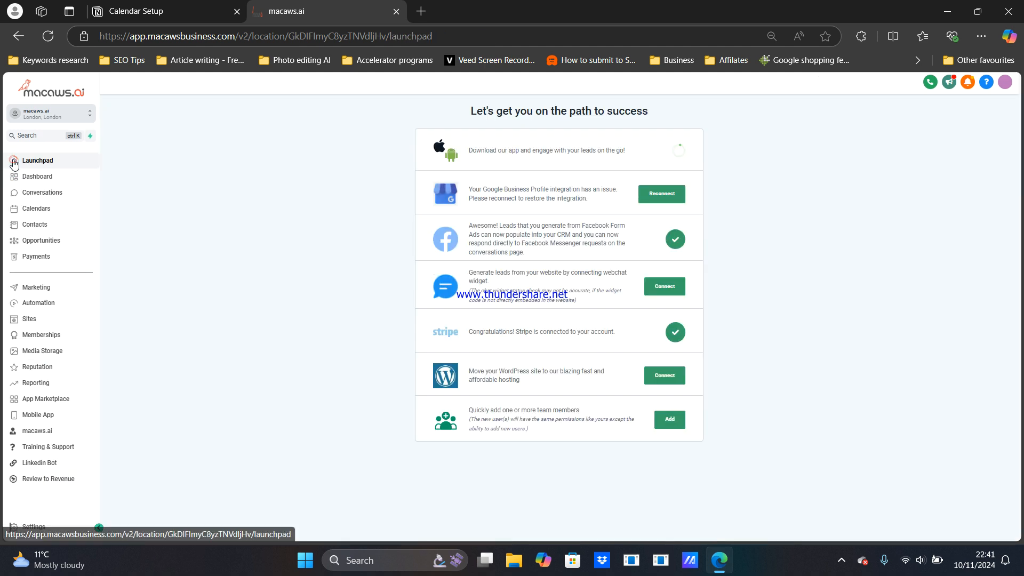
left_click(42, 208)
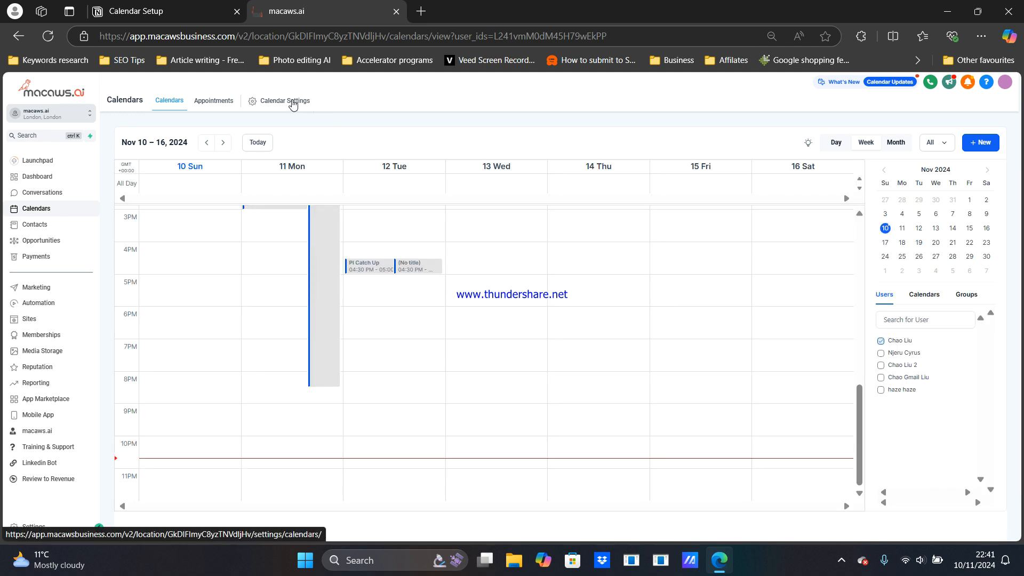
left_click(293, 103)
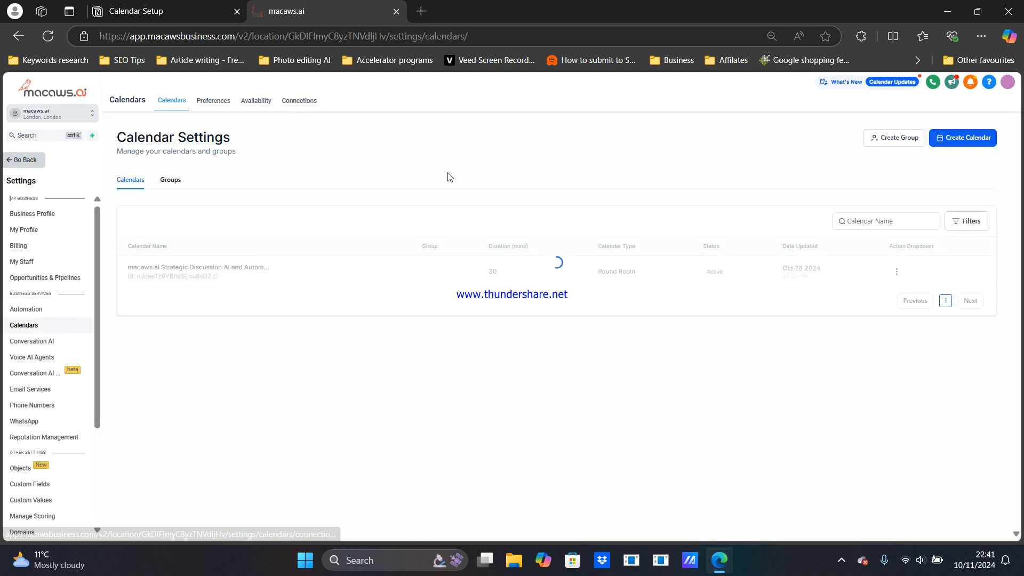
Step: Review the new Personal Booking calendar form, including its calendar name and custom URL fields, and cancel it without creating a calendar
left_click(949, 145)
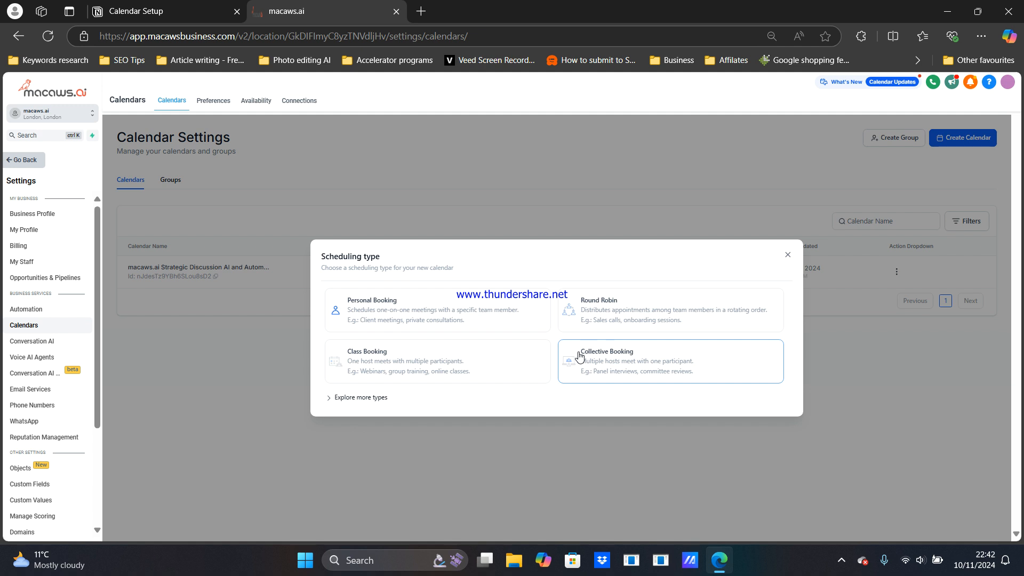
left_click(479, 313)
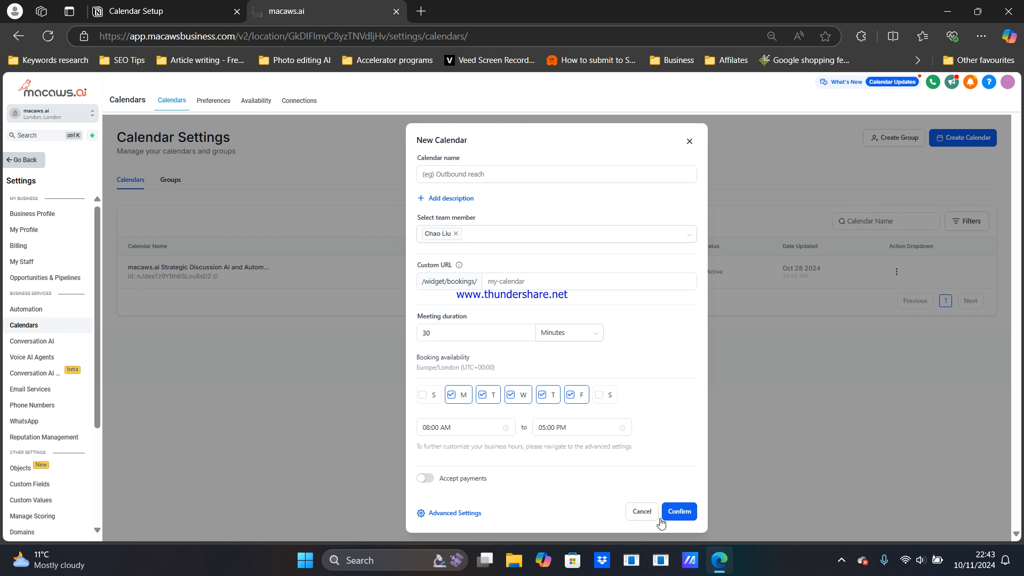
left_click(454, 182)
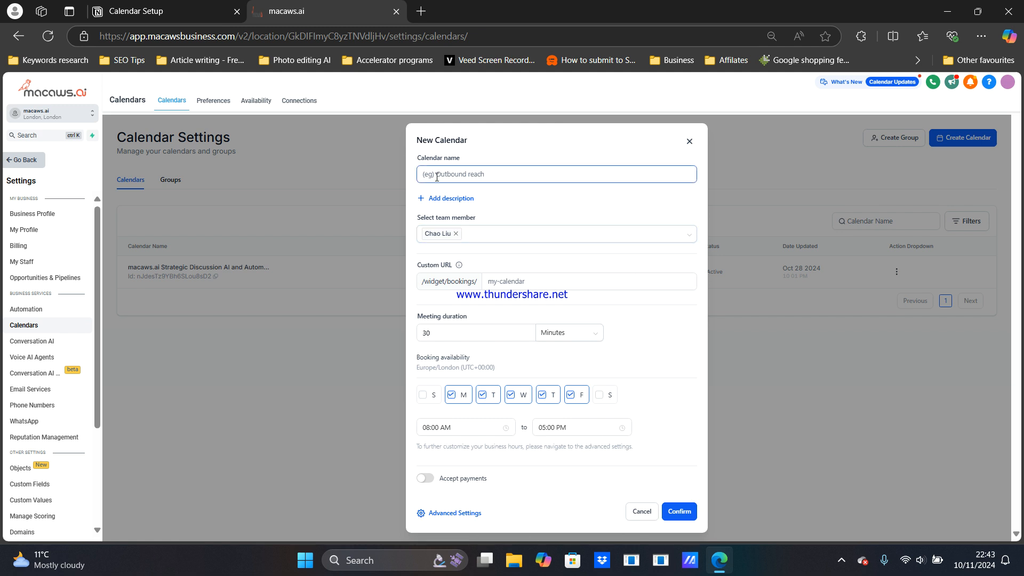
left_click(421, 172)
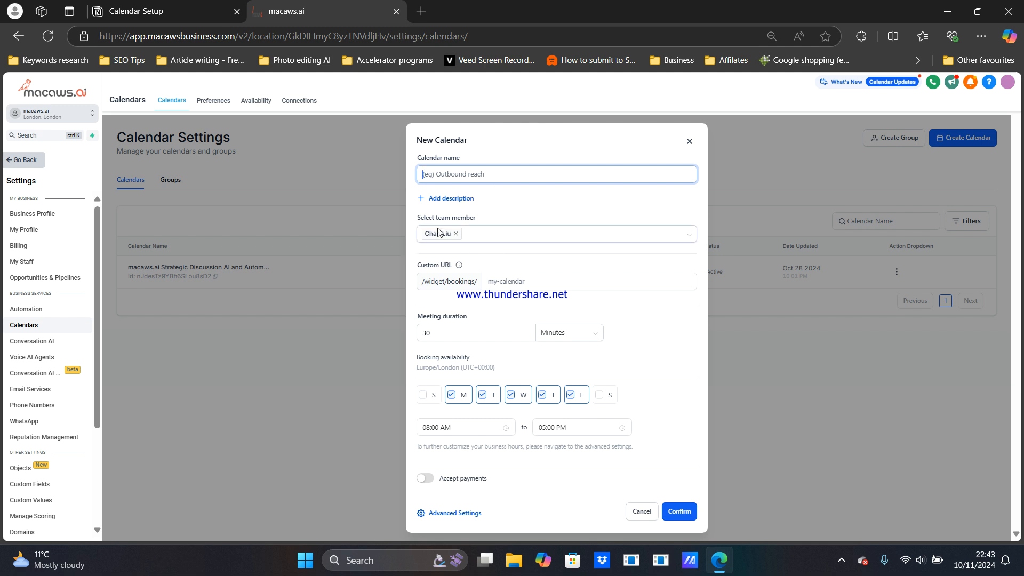
left_click(487, 281)
left_click(640, 510)
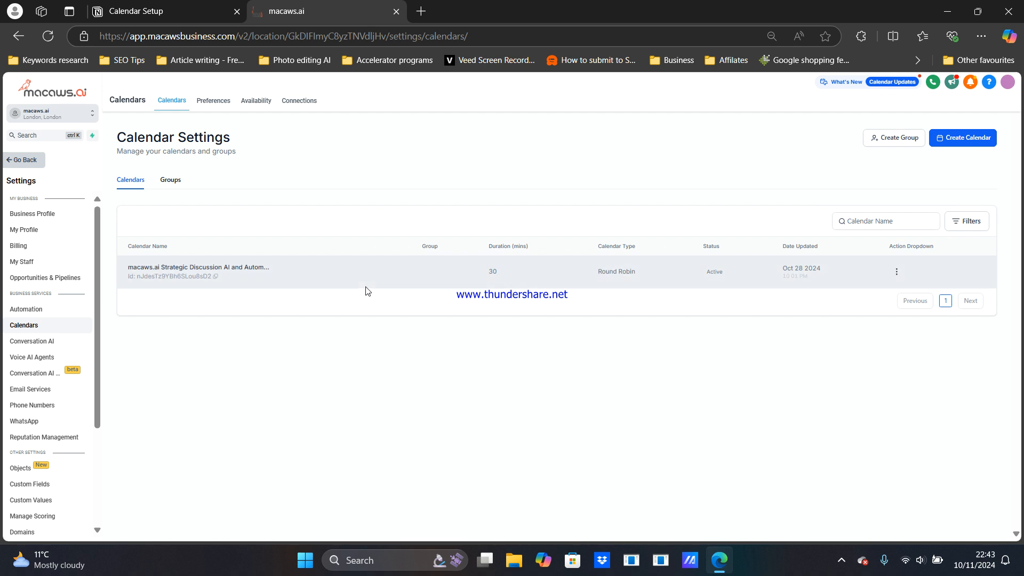
Step: Switch to the Notion notes and read on to Setup Step 3 about creating reminder automation
key("alt+Tab")
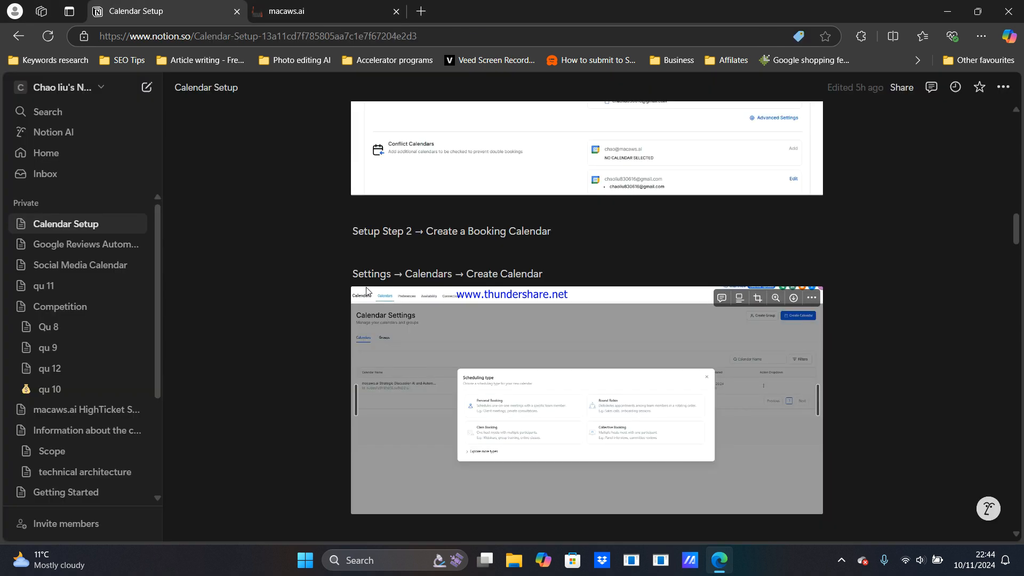
scroll(432, 371, "down", 10)
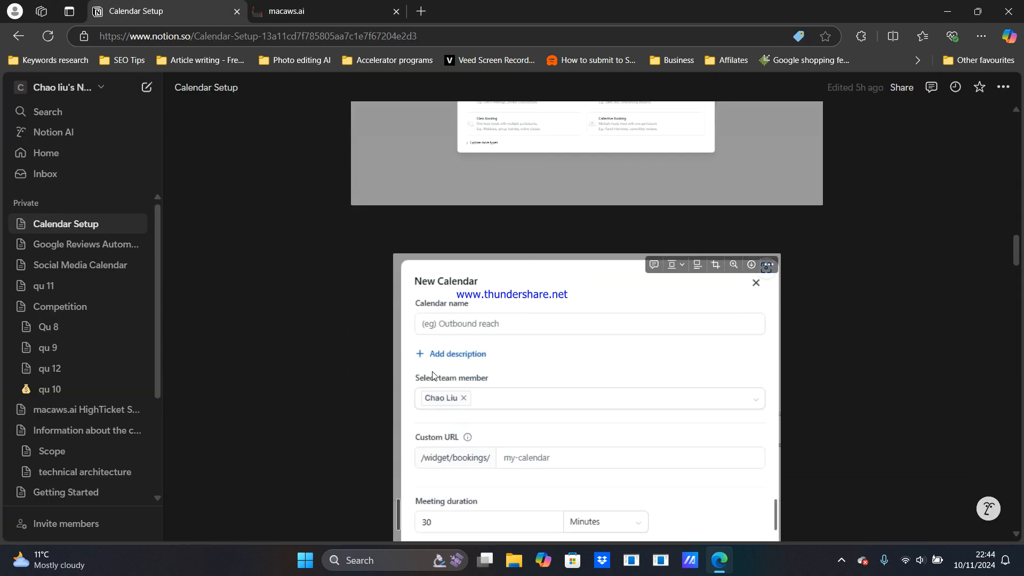
scroll(432, 372, "down", 7)
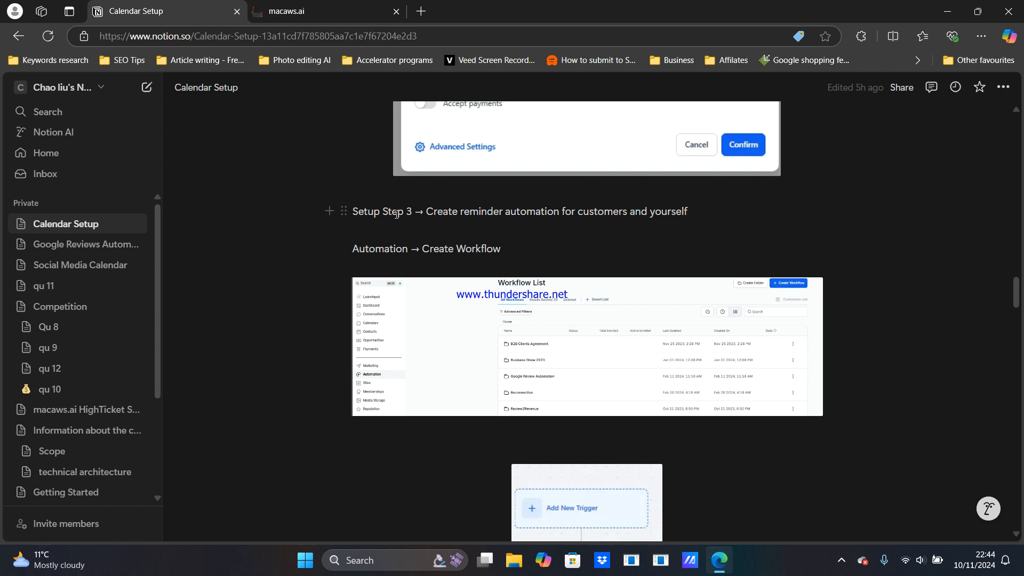
Step: Return to macaws.ai and open the "Calendar - strategy call meeting" workflow from the main Automation workflow list
key("alt+Tab")
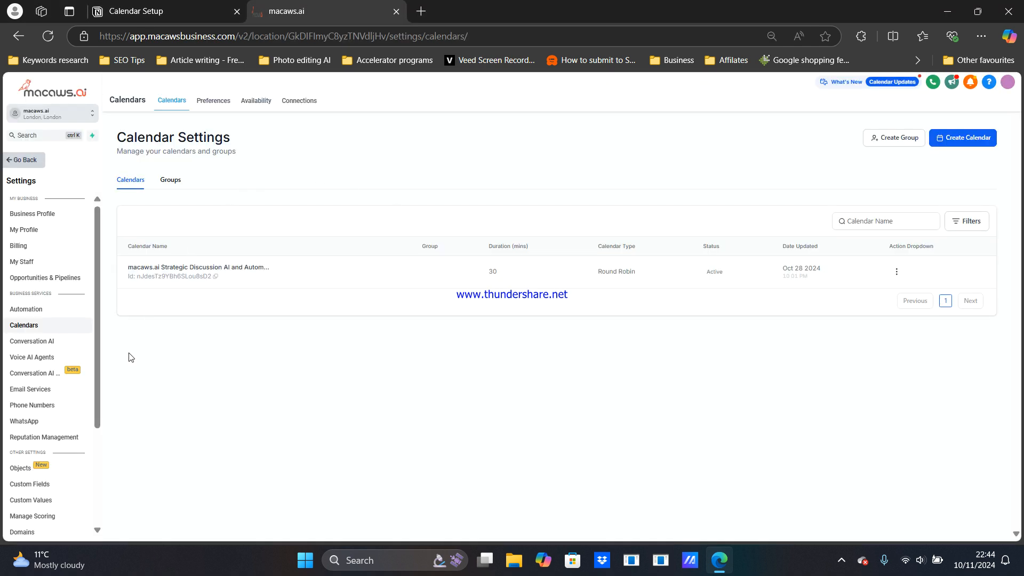
left_click(40, 310)
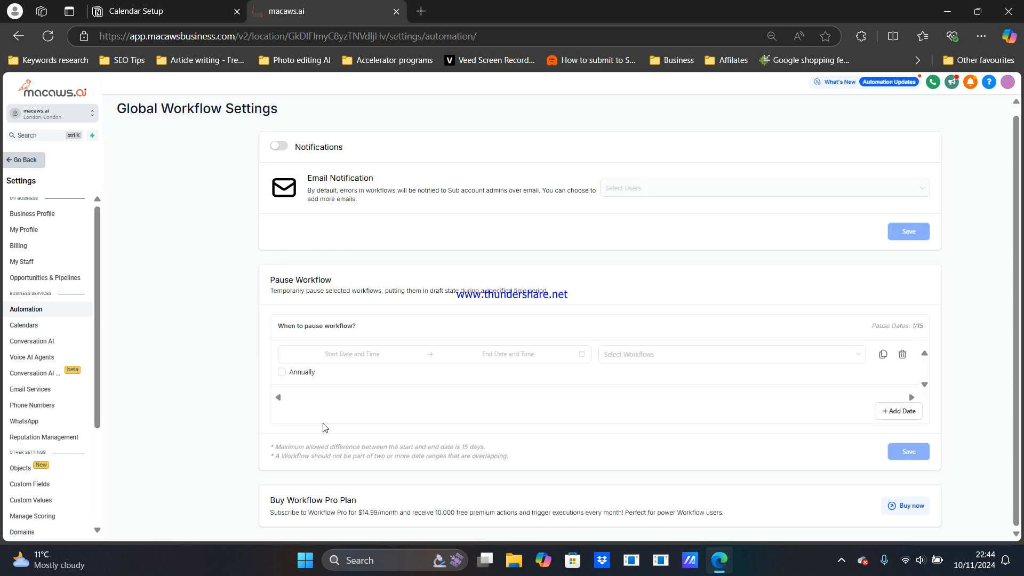
left_click(23, 160)
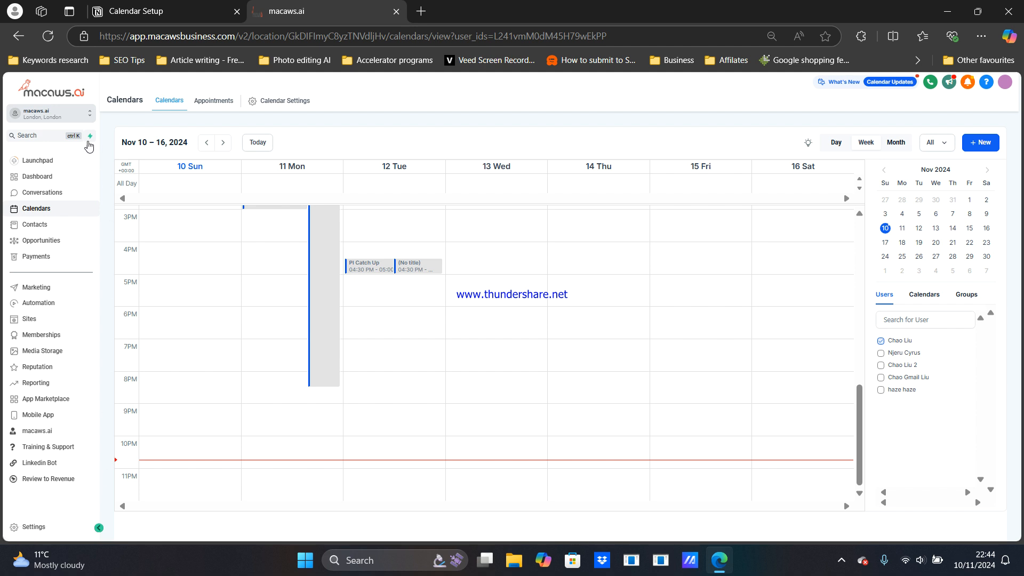
left_click(36, 303)
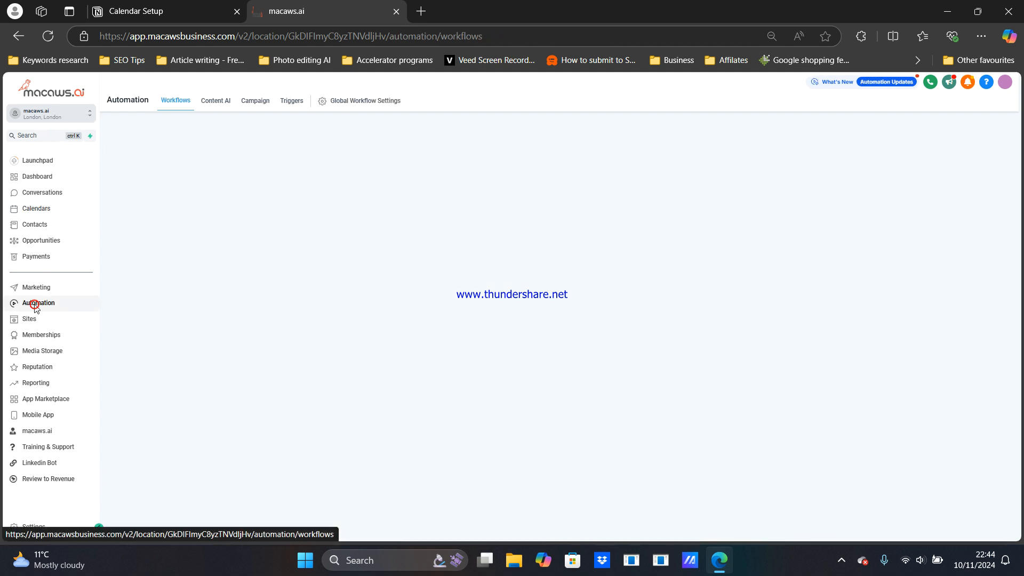
scroll(297, 483, "down", 1)
left_click(307, 482)
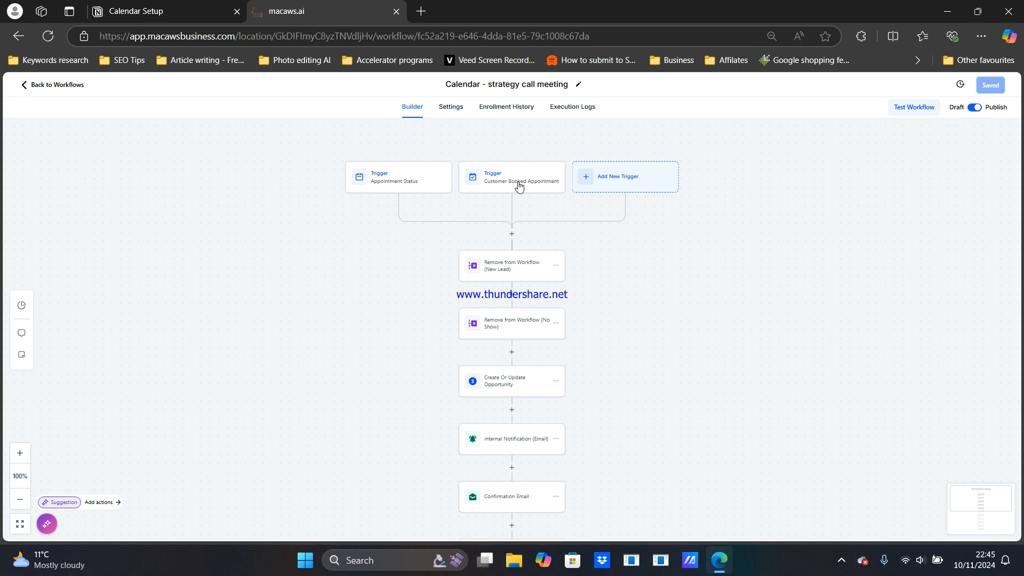
Step: Search the workflow triggers for "customer booke" and start a new Customer Booked Appointment trigger
left_click(599, 178)
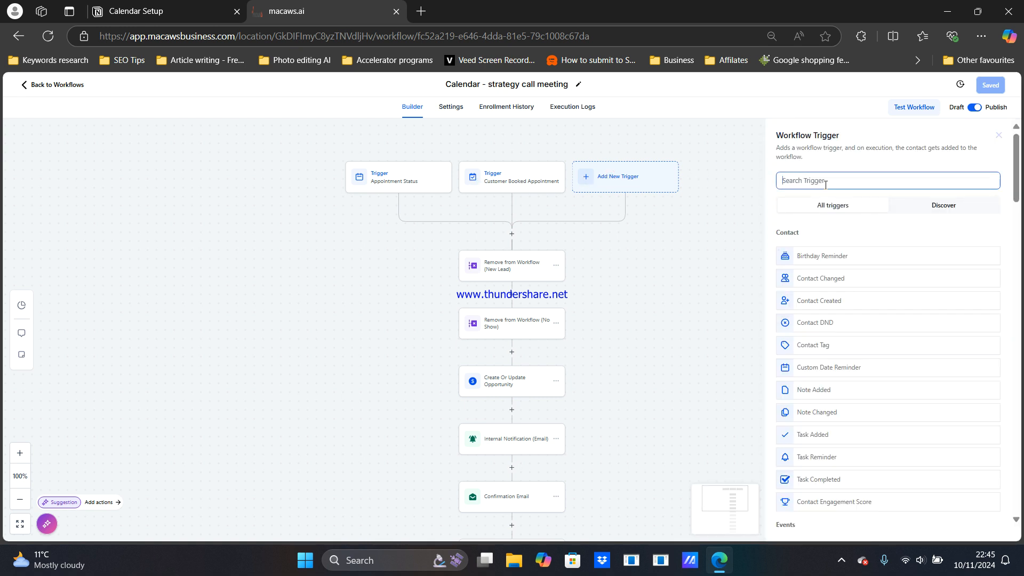
type("customer book")
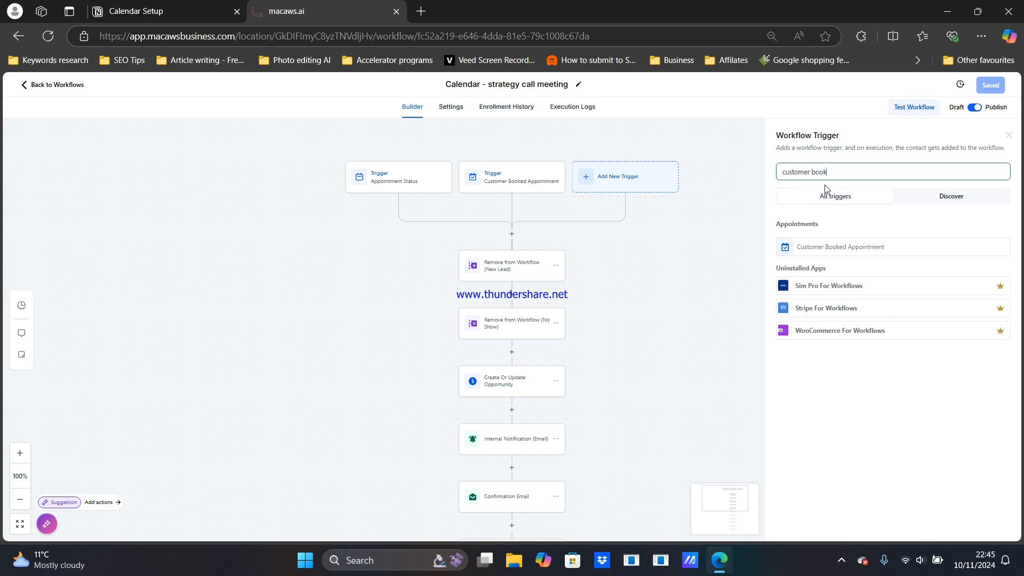
type("e")
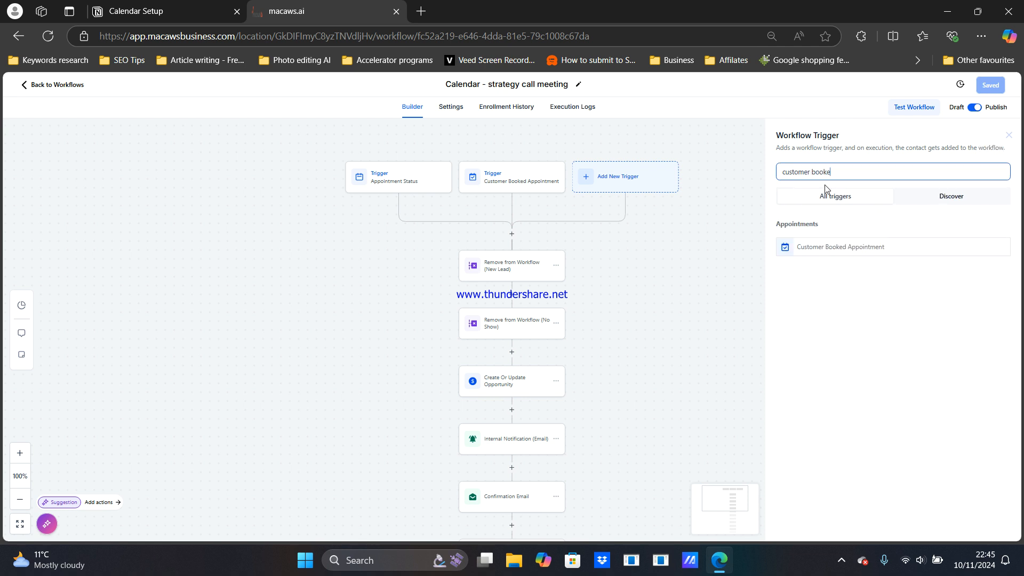
left_click(827, 252)
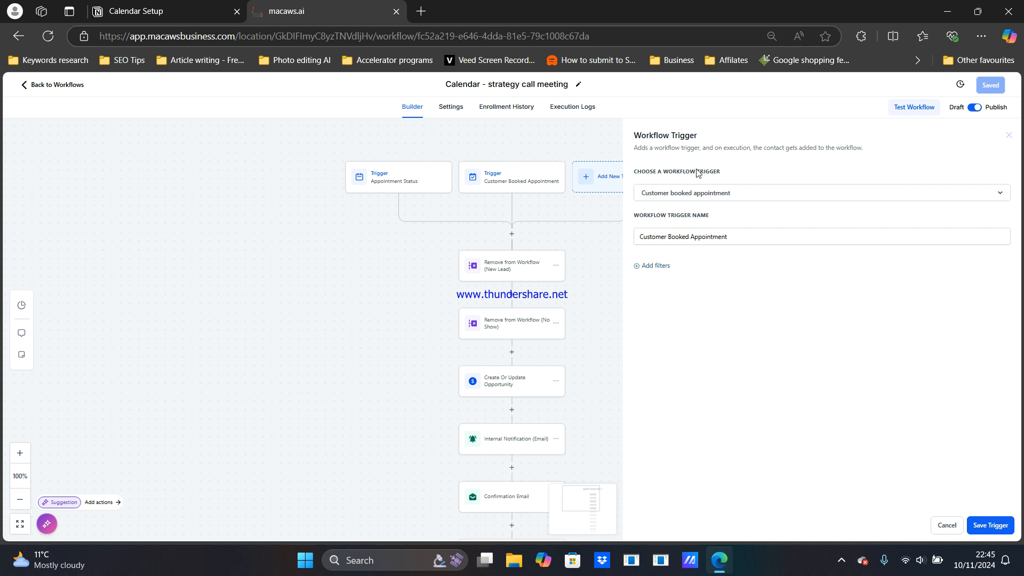
Step: Filter the new trigger by In calendar with "macaws.ai Strategic Discussion AI and Automation", and cancel the trigger
left_click(652, 272)
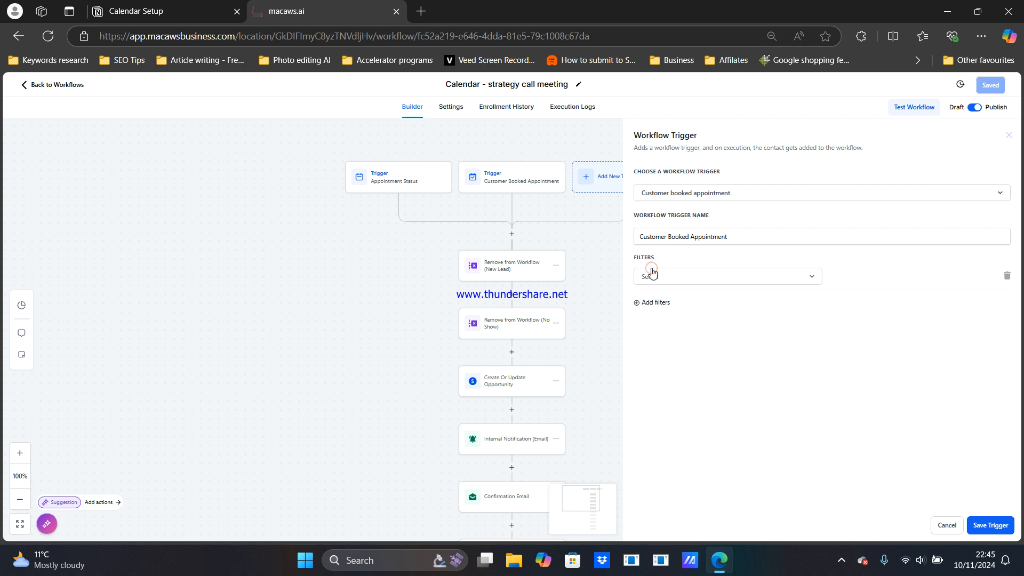
left_click(656, 277)
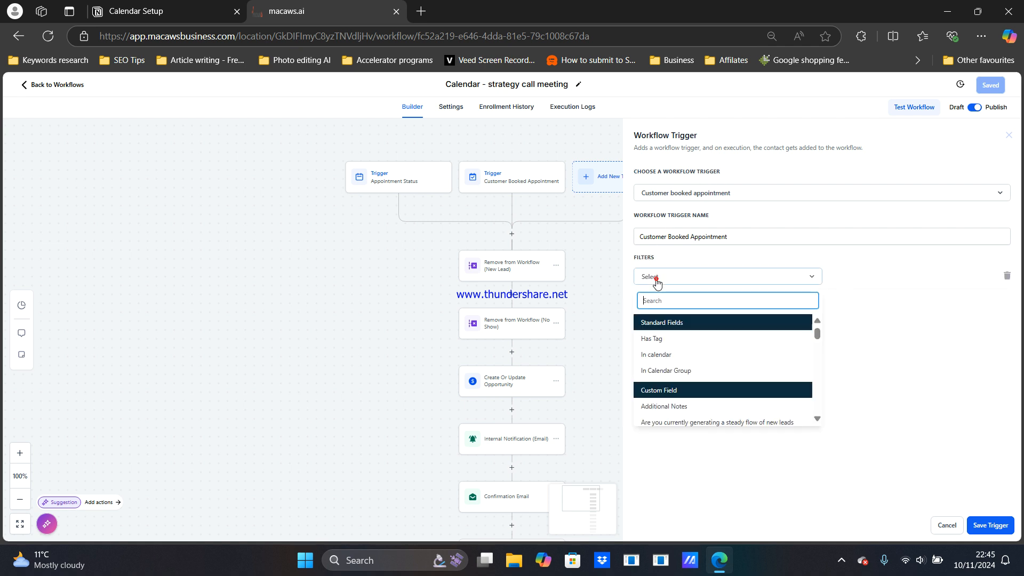
left_click(665, 357)
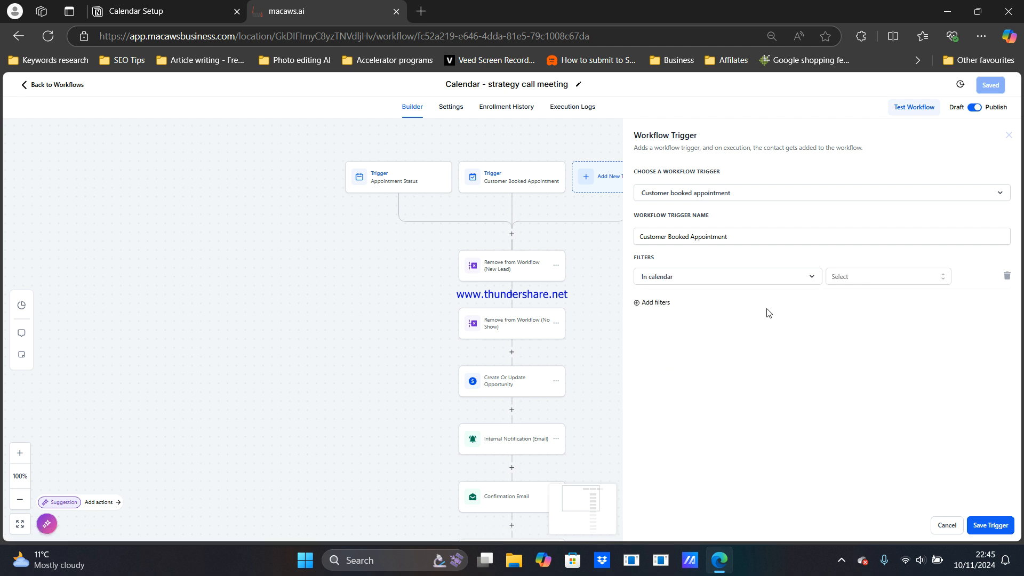
left_click(844, 278)
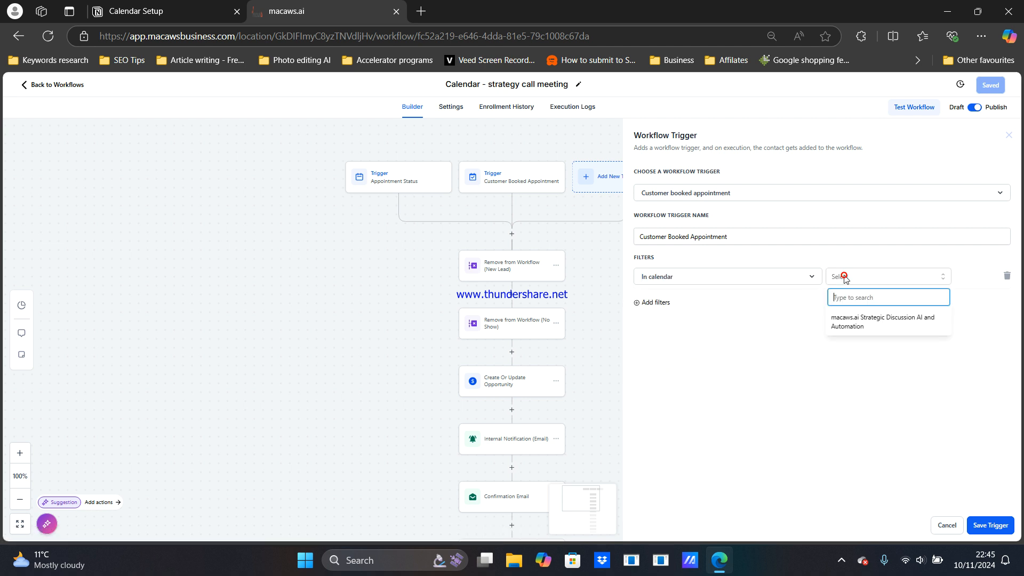
left_click(846, 326)
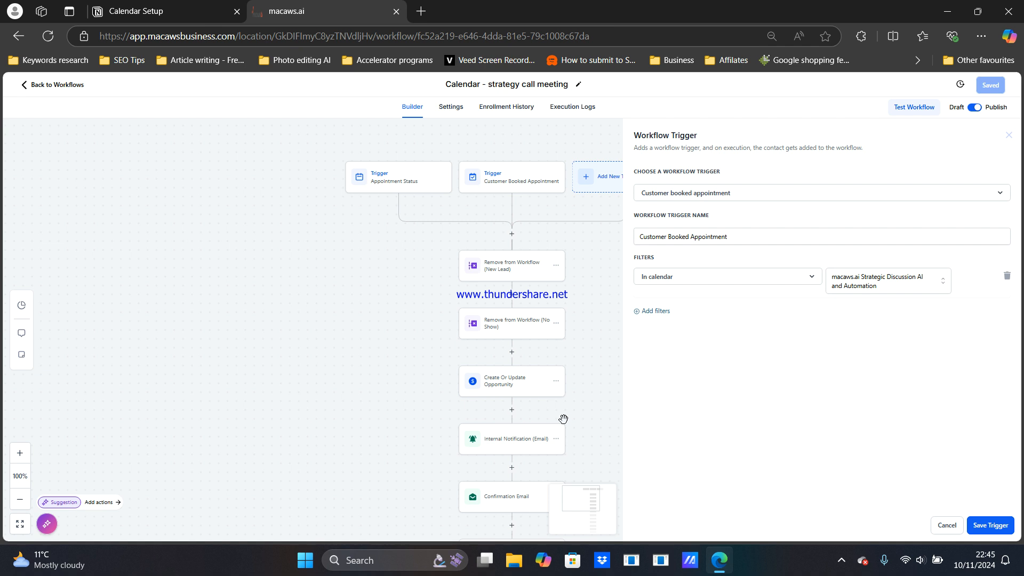
left_click(947, 525)
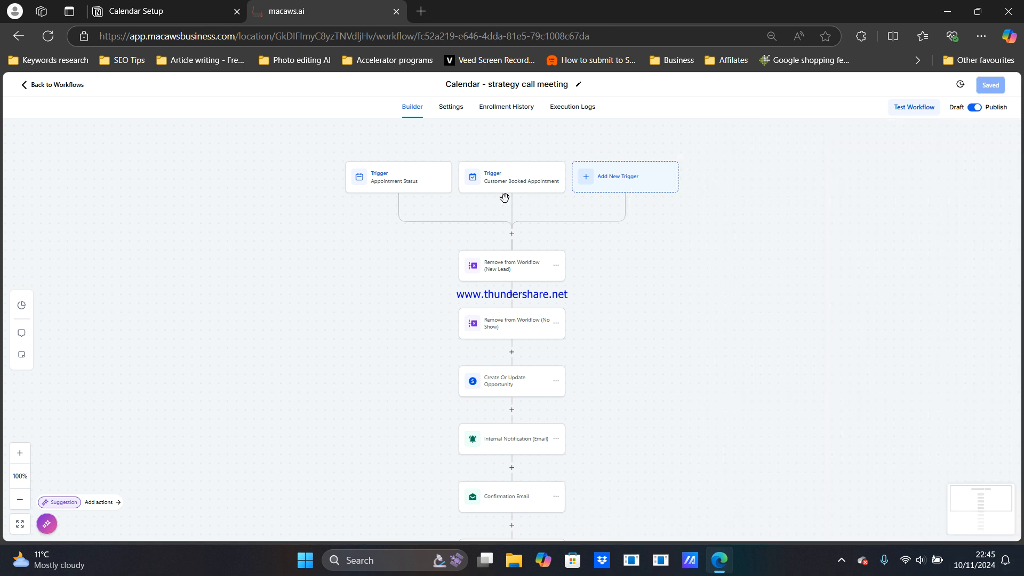
Step: Open the Internal Notification (Email) action in the workflow and check the available notification types
scroll(606, 301, "down", 1)
scroll(606, 300, "down", 4)
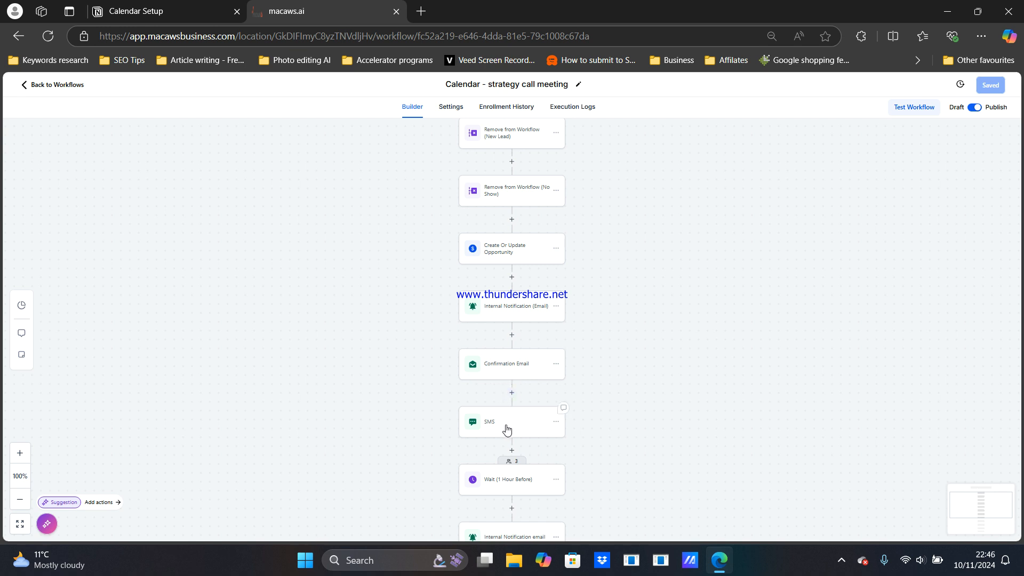
left_click(494, 320)
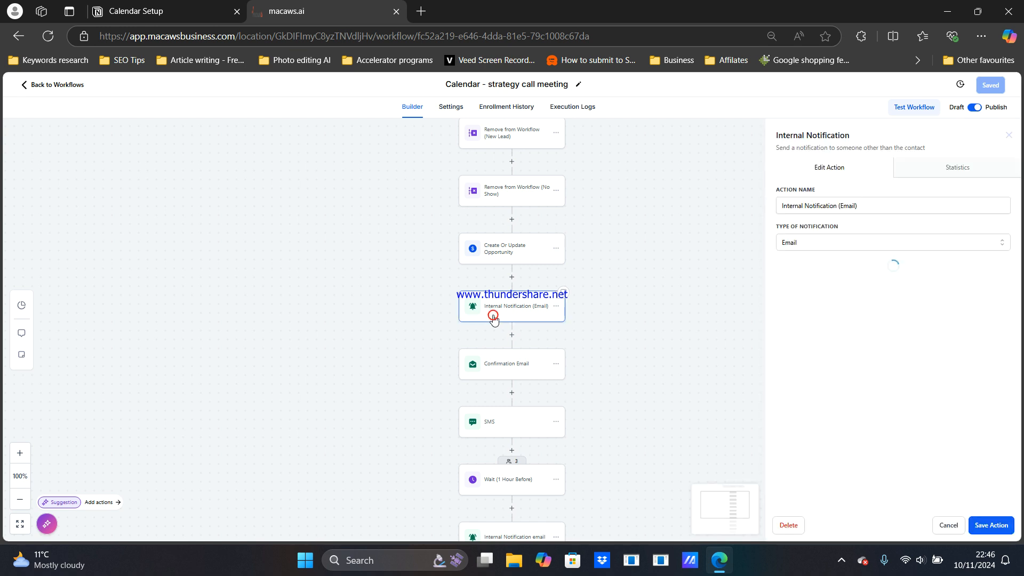
left_click(814, 247)
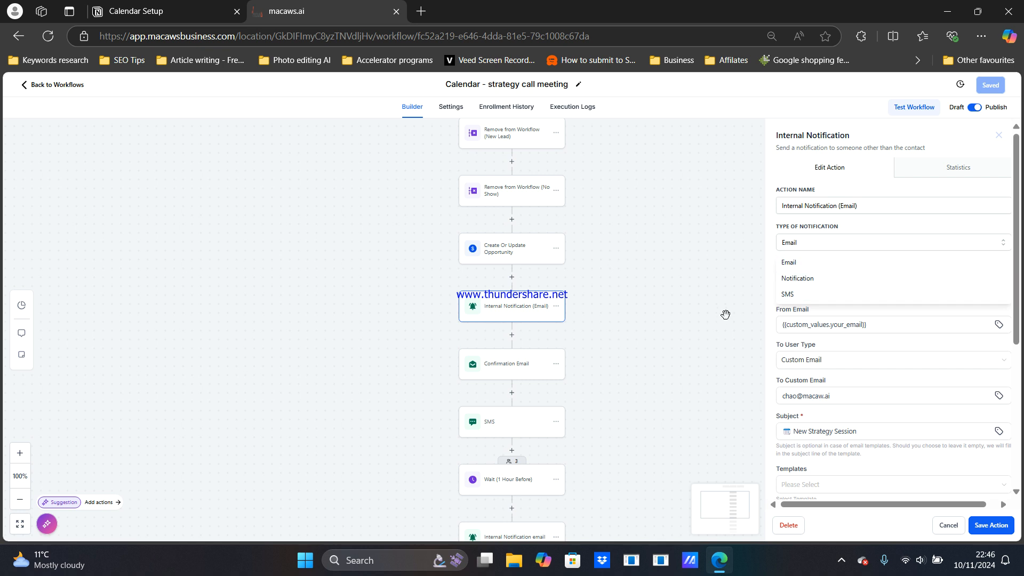
left_click(770, 336)
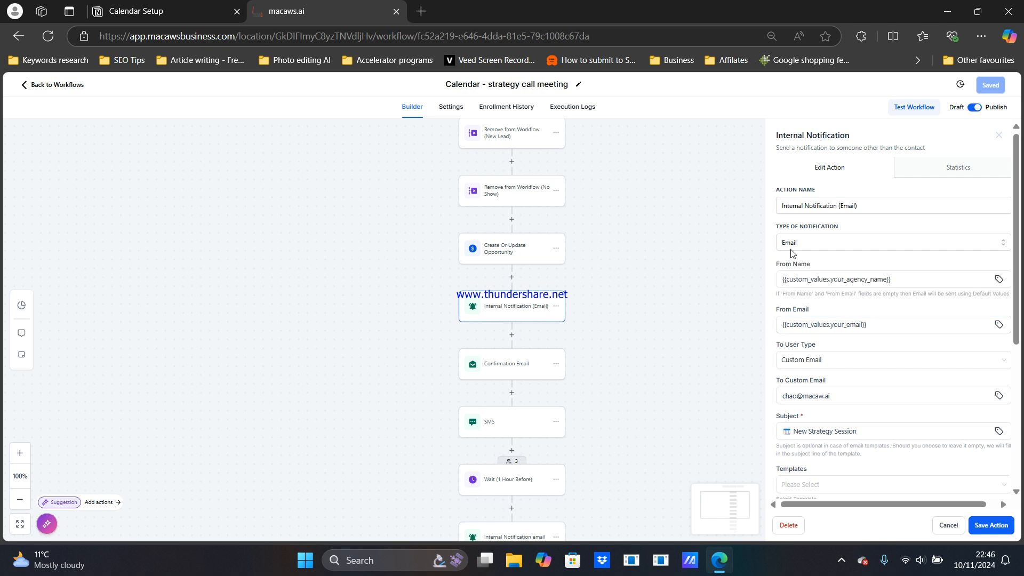
Step: Examine the notification's From Email and From Name fields, highlighting the custom value used for the sender name
left_click(787, 323)
scroll(787, 323, "down", 2)
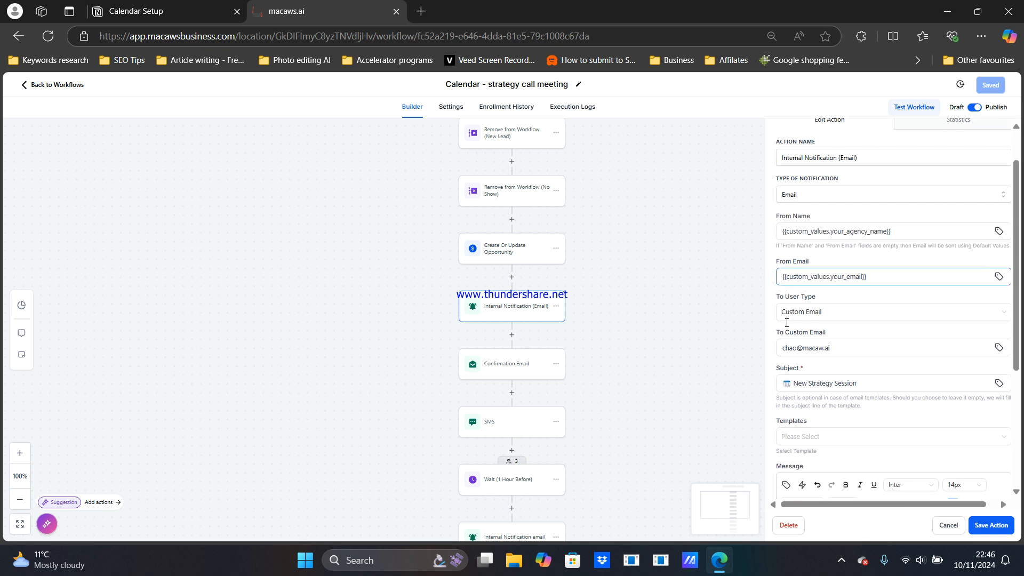
scroll(787, 323, "down", 1)
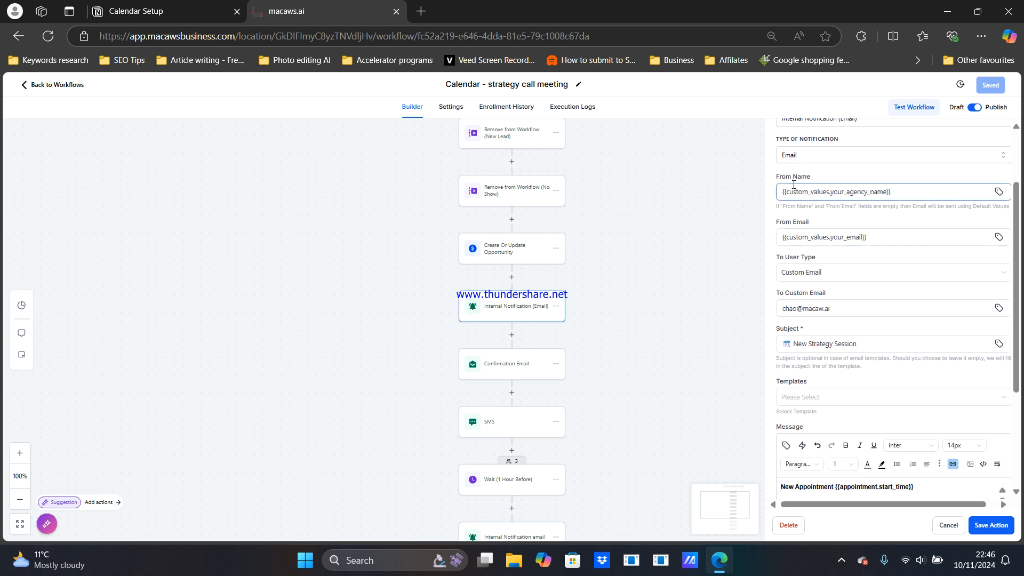
left_click(857, 190)
left_click_drag(912, 195, 777, 194)
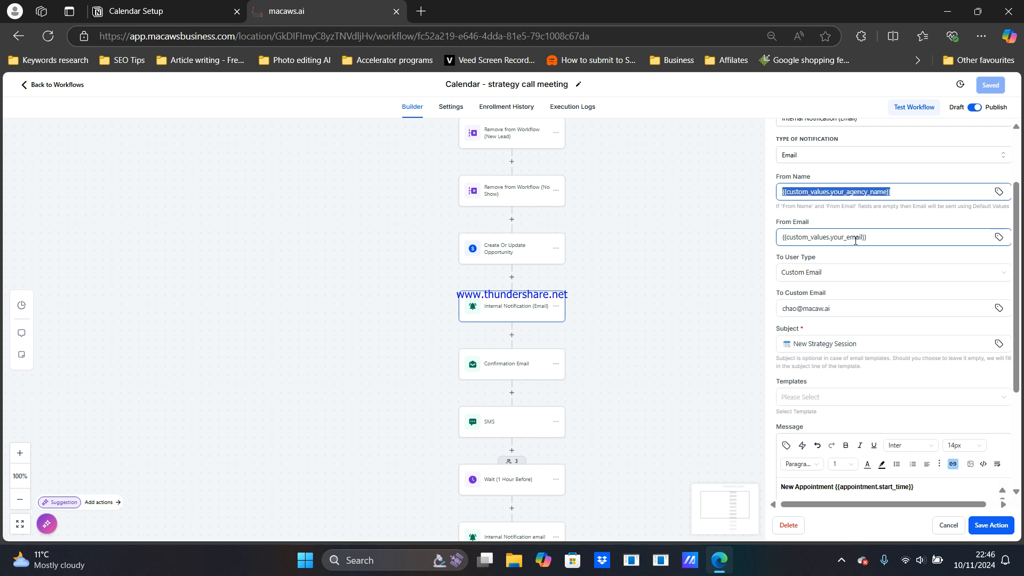
scroll(821, 275, "down", 2)
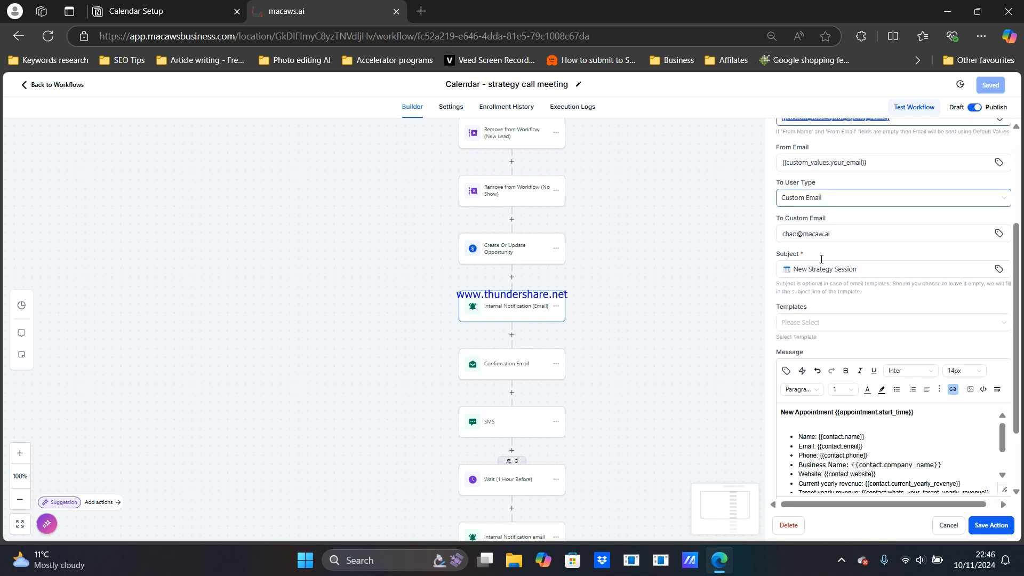
Step: Check the recipient user types, keep Custom Email selected, and highlight the custom recipient address
left_click(803, 200)
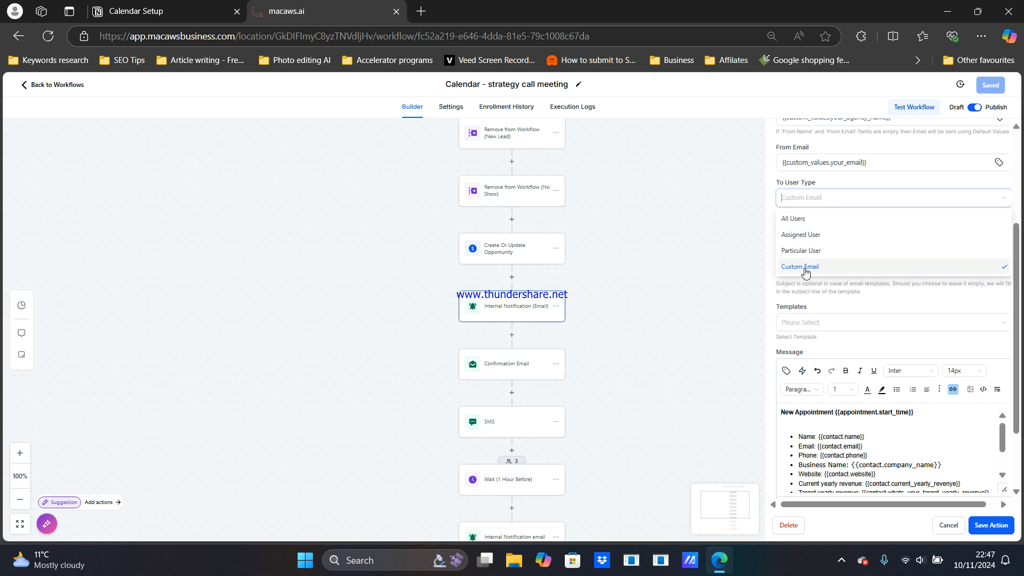
left_click(788, 271)
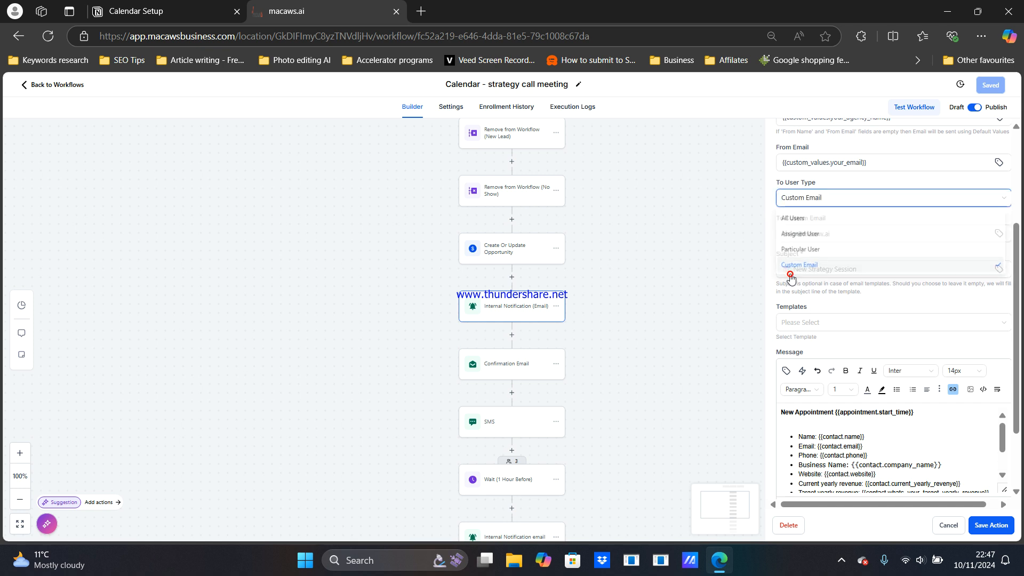
left_click(837, 227)
left_click_drag(845, 234, 783, 239)
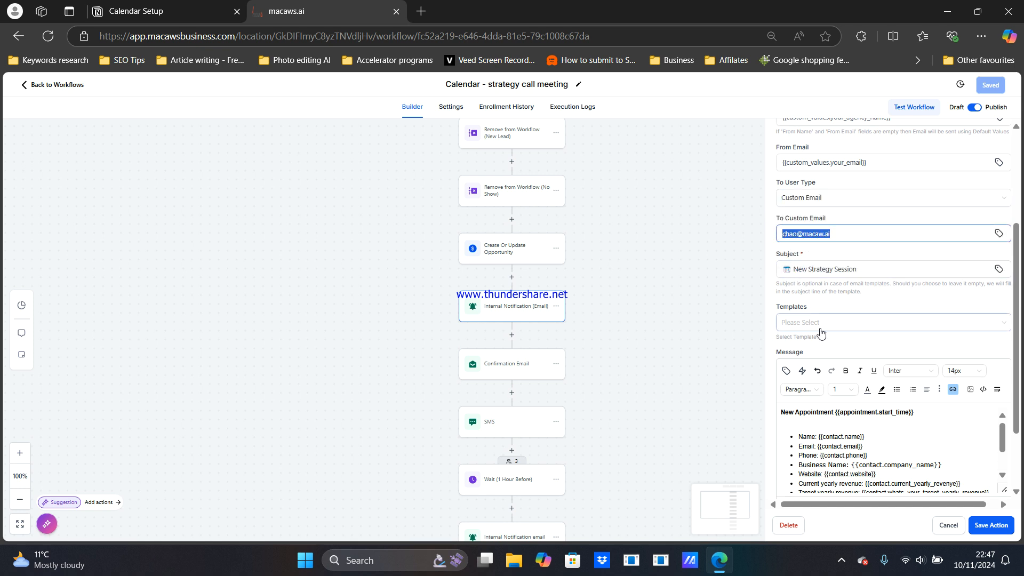
Step: Read through the notification's subject, template field and full message body with its contact placeholders
scroll(822, 334, "down", 1)
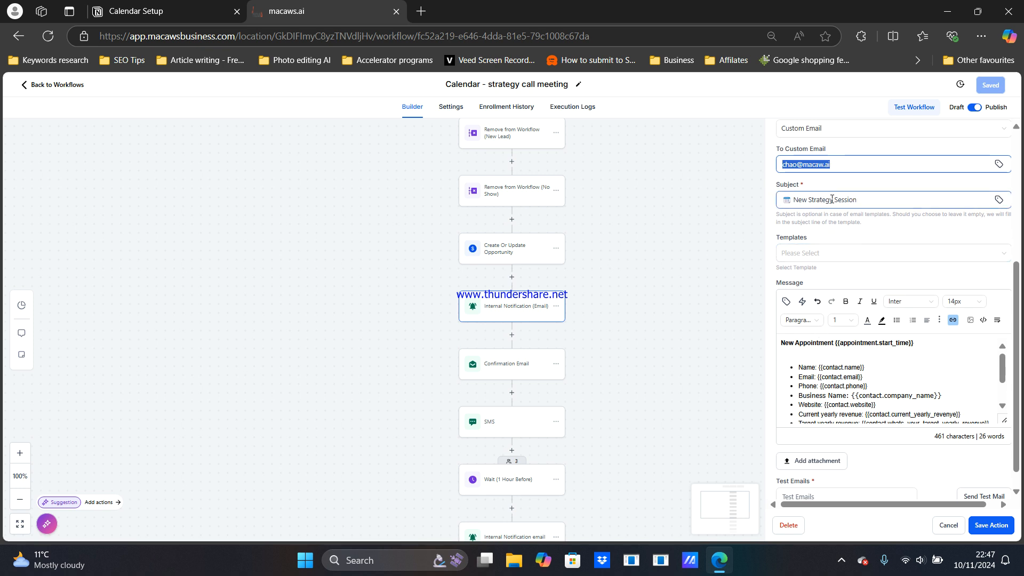
scroll(838, 266, "down", 1)
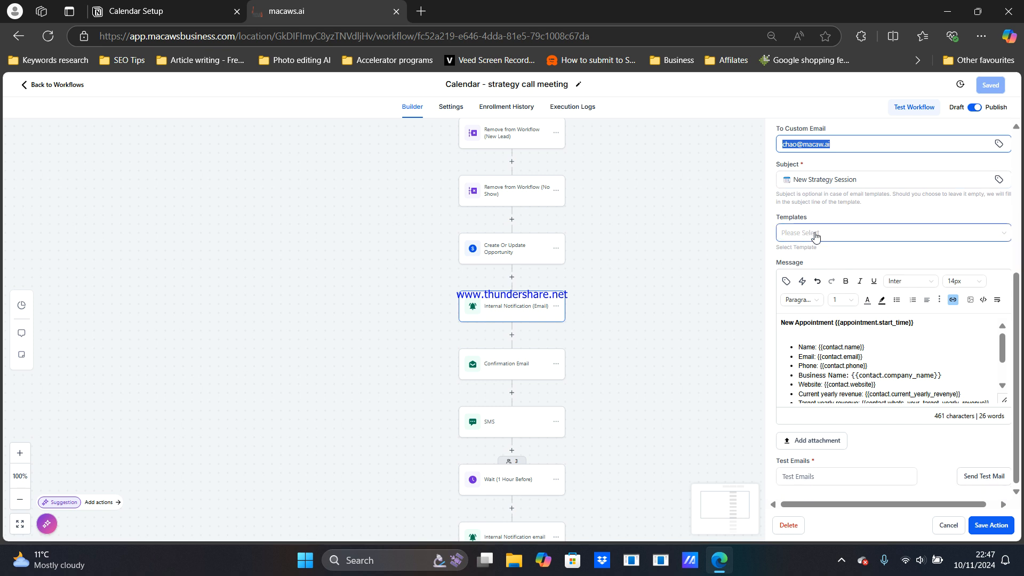
scroll(827, 356, "down", 3)
scroll(827, 357, "up", 3)
scroll(827, 357, "down", 3)
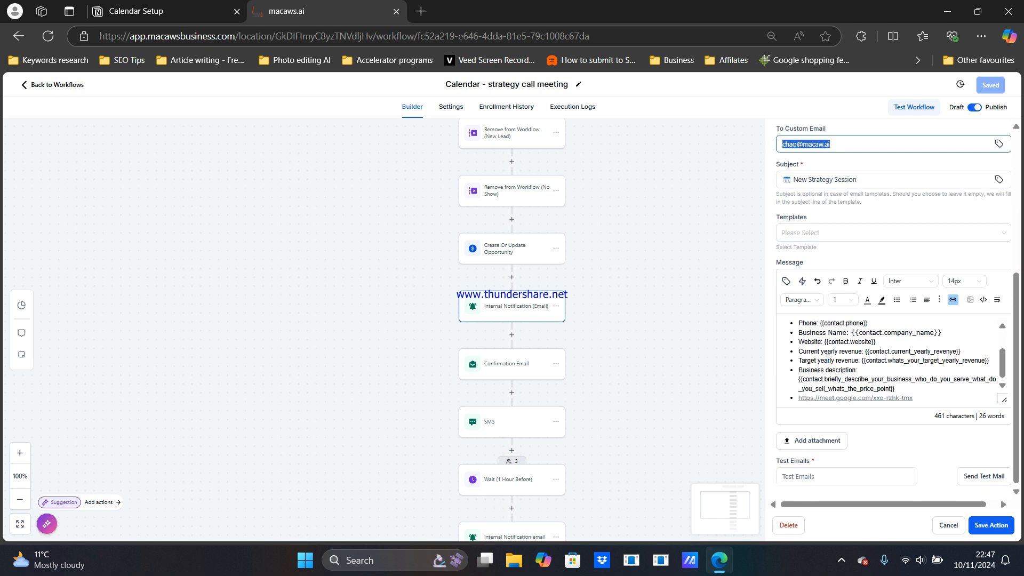
scroll(827, 358, "up", 3)
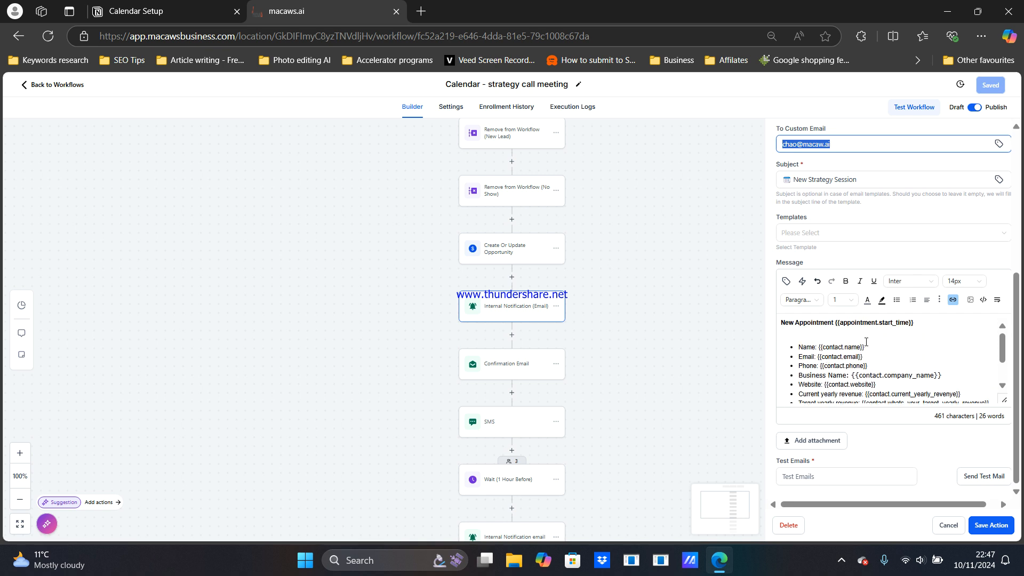
Step: View the Contact custom values available for the message's name and email placeholders, and close the list
left_click_drag(862, 347, 822, 347)
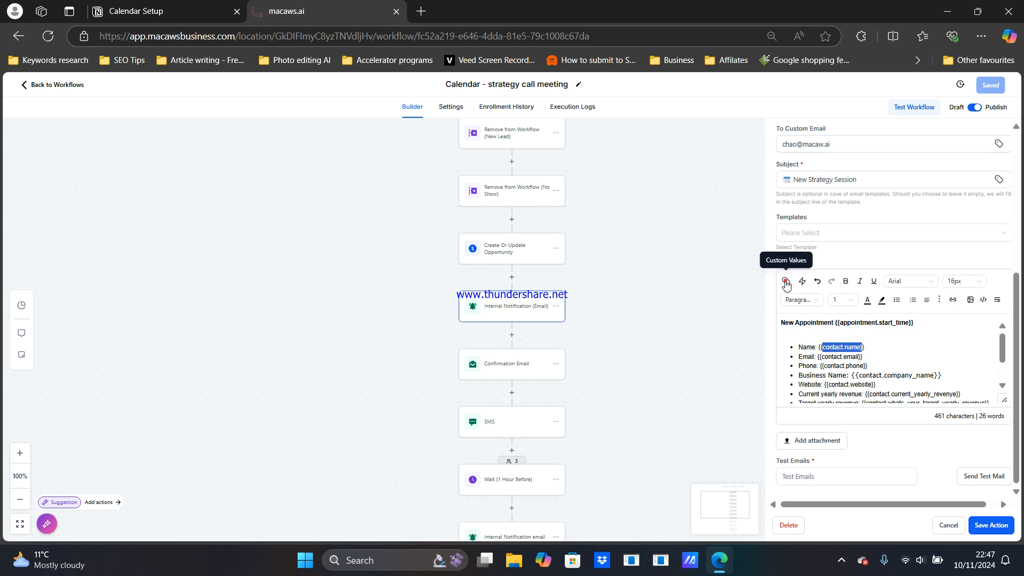
left_click(786, 282)
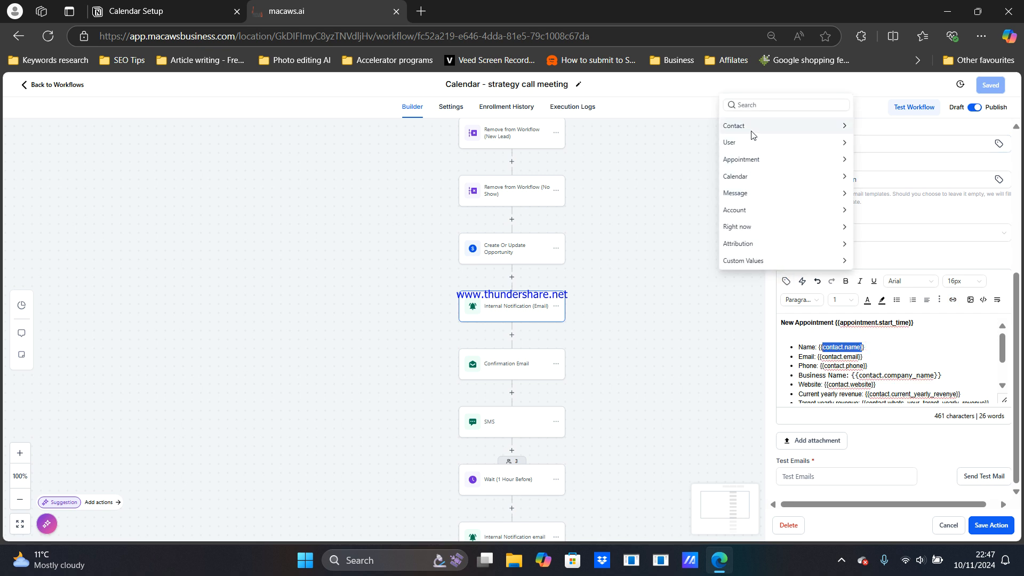
left_click(818, 127)
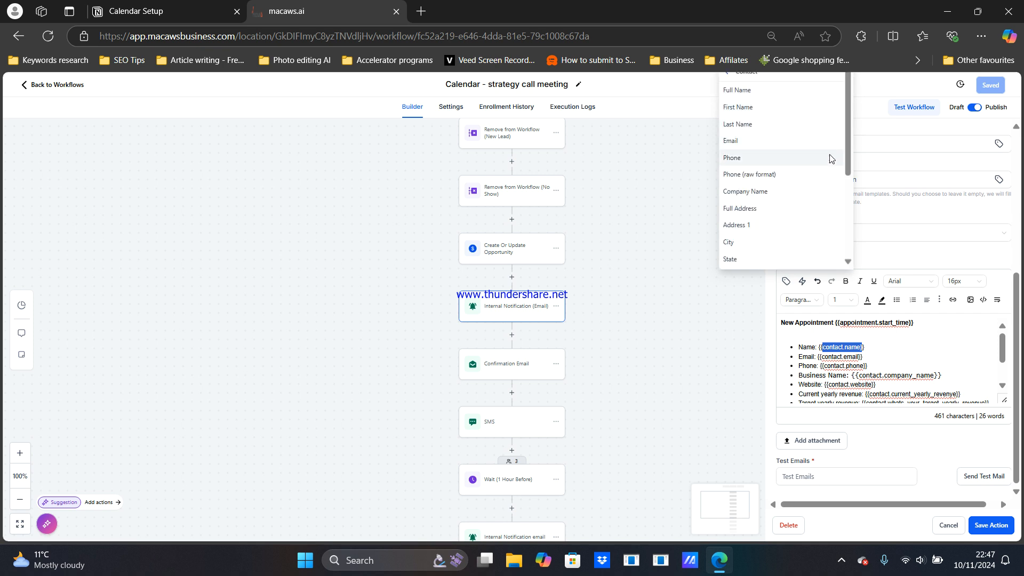
left_click(822, 356)
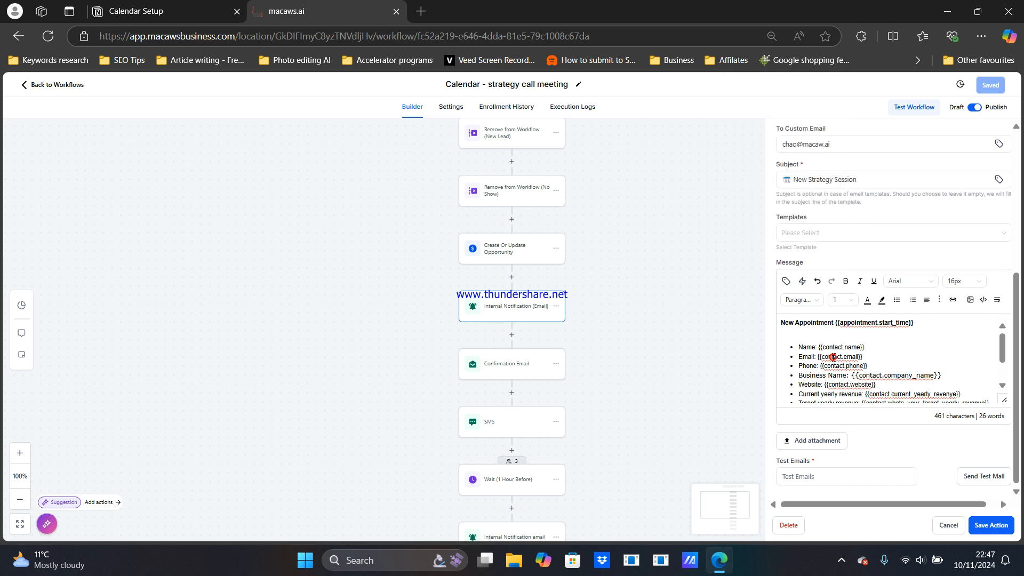
left_click(786, 281)
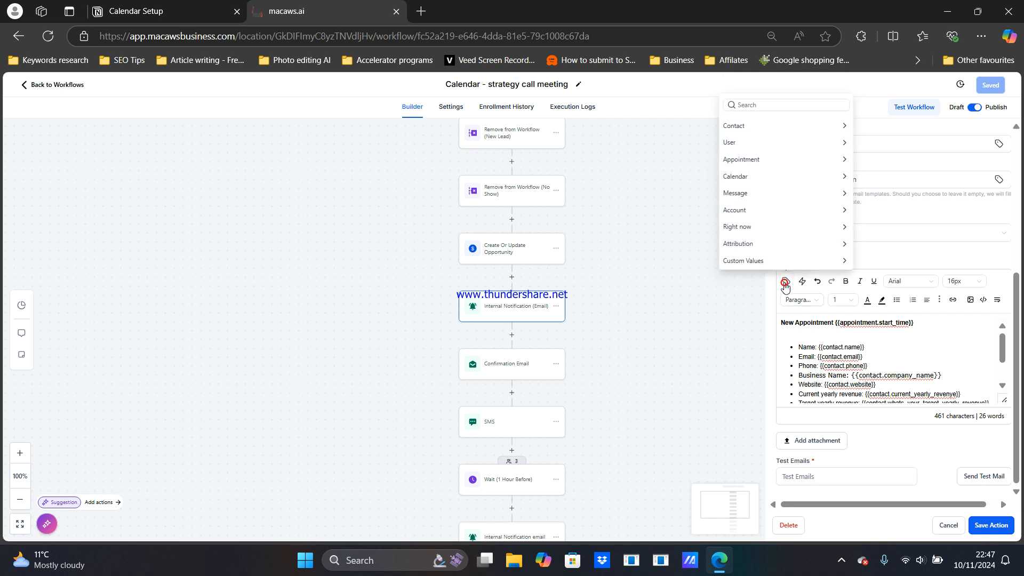
left_click(792, 126)
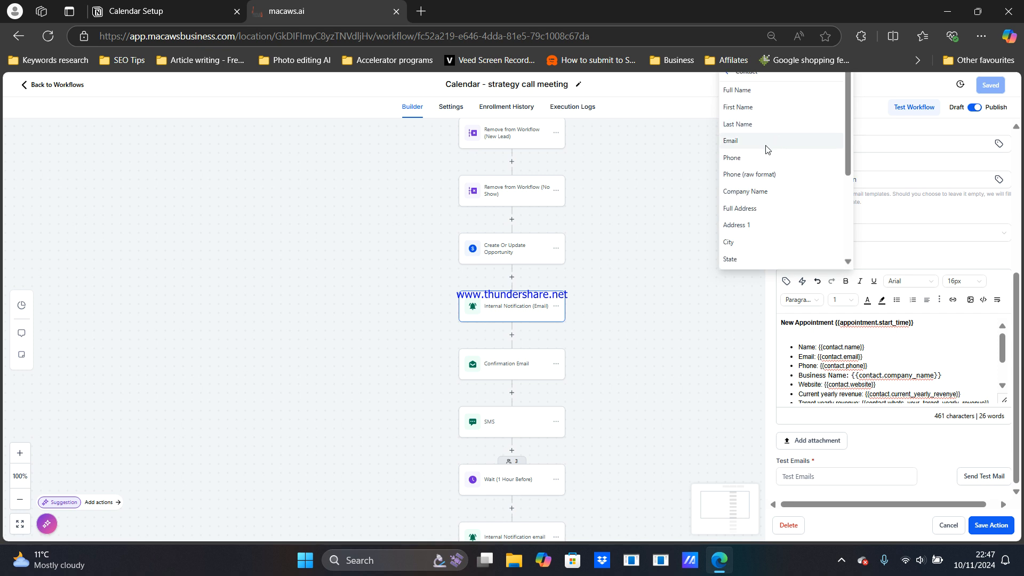
scroll(898, 342, "down", 1)
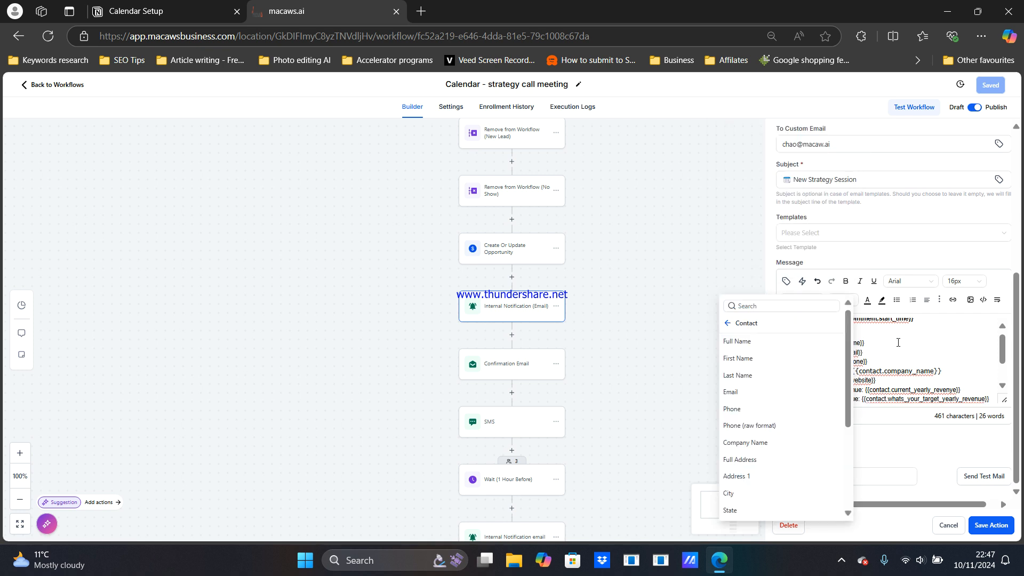
left_click(898, 341)
Step: Highlight the Google Meet link at the end of the notification message and switch to the Notion Calendar Setup notes
scroll(934, 347, "down", 1)
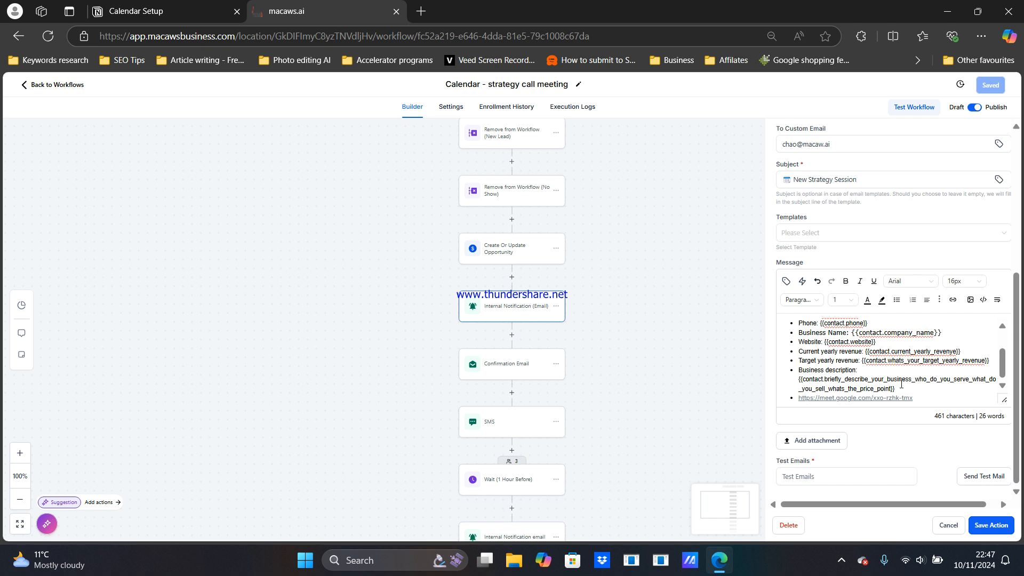
left_click_drag(920, 396, 798, 399)
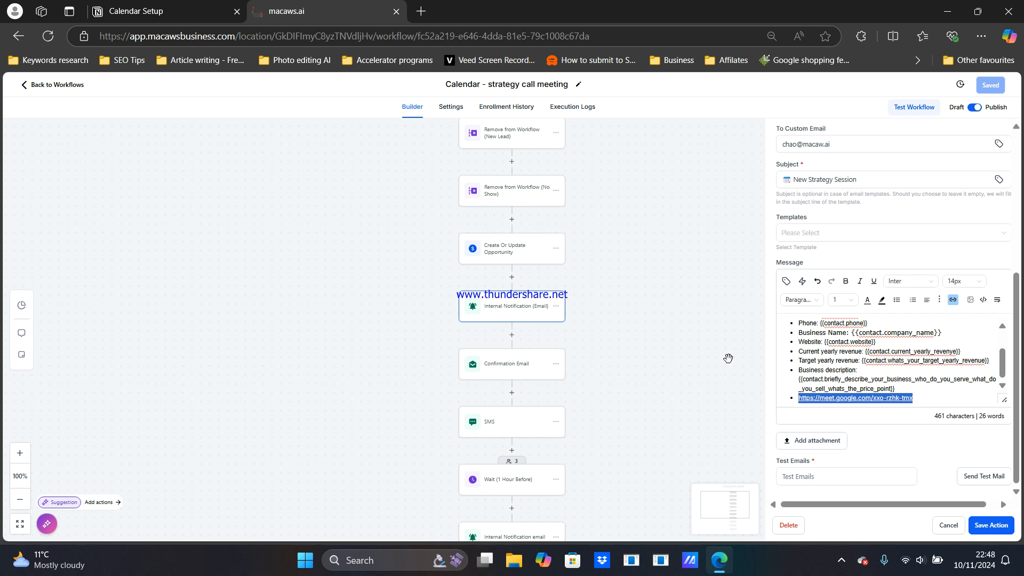
left_click(160, 11)
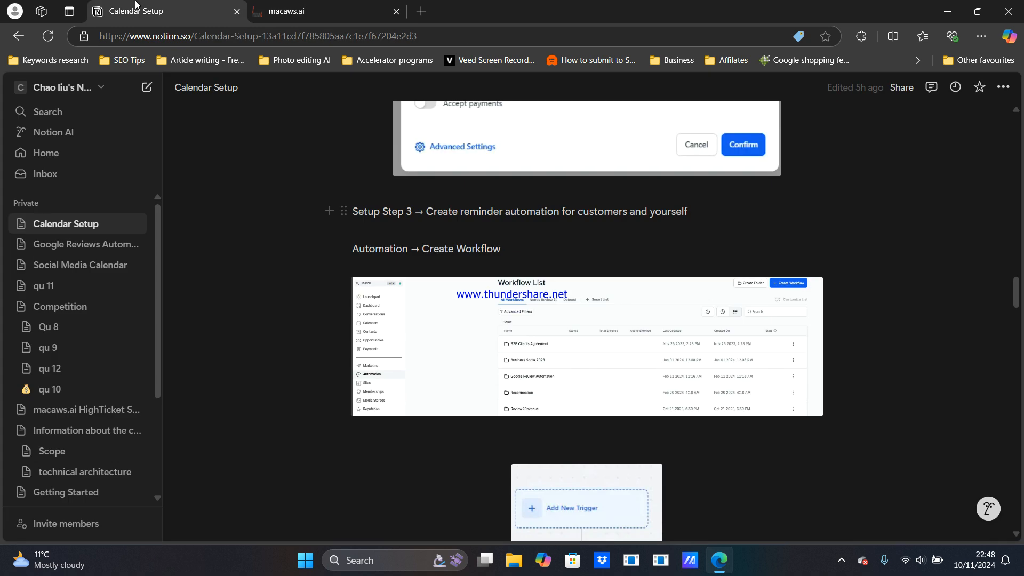
Step: Highlight the notification and confirmation message templates in the Calendar Setup notes, return to the macaws.ai workflow and close the notification settings
scroll(378, 369, "down", 7)
scroll(377, 370, "down", 15)
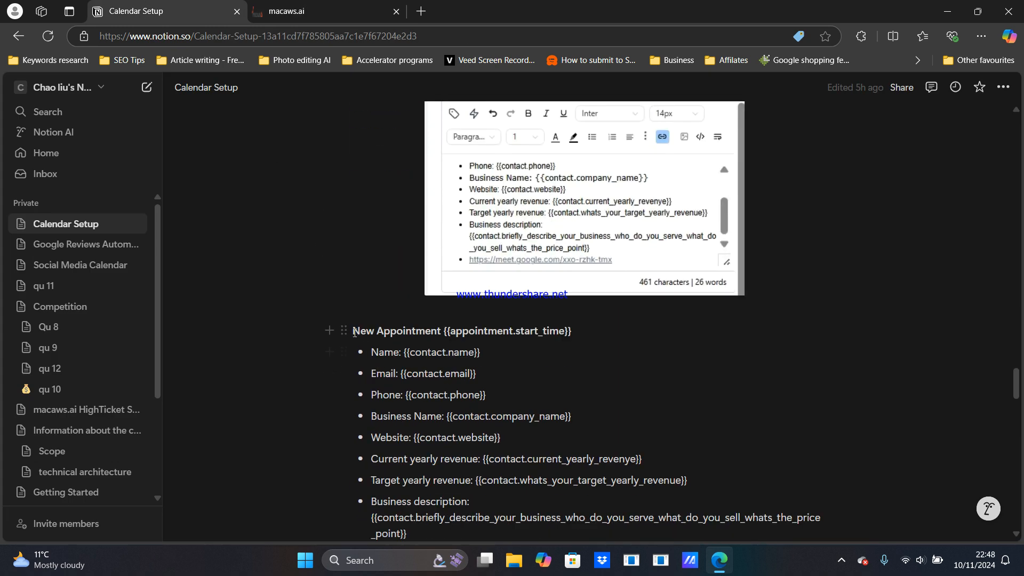
left_click_drag(353, 331, 408, 179)
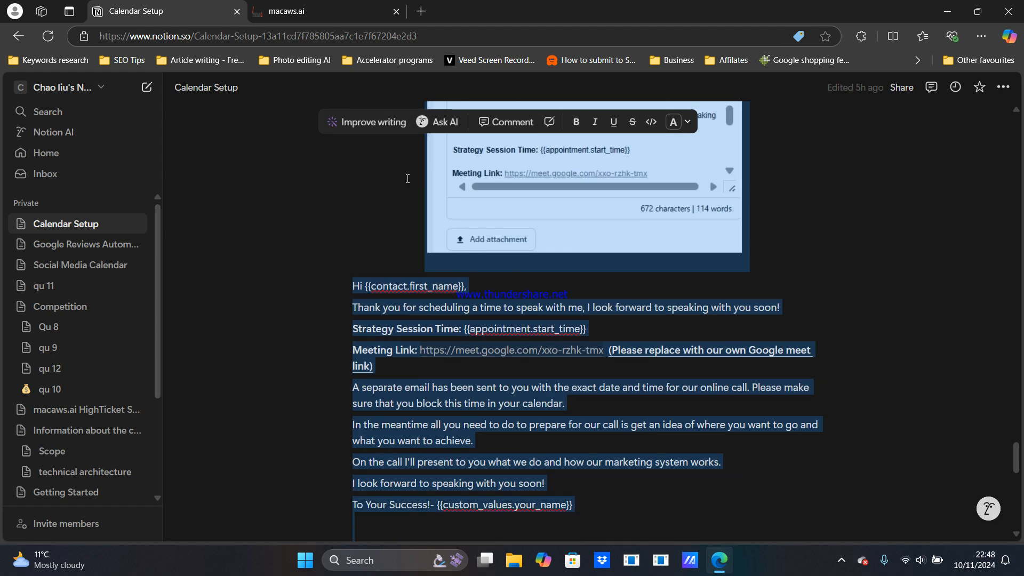
key("BackSpace")
key("alt+Tab")
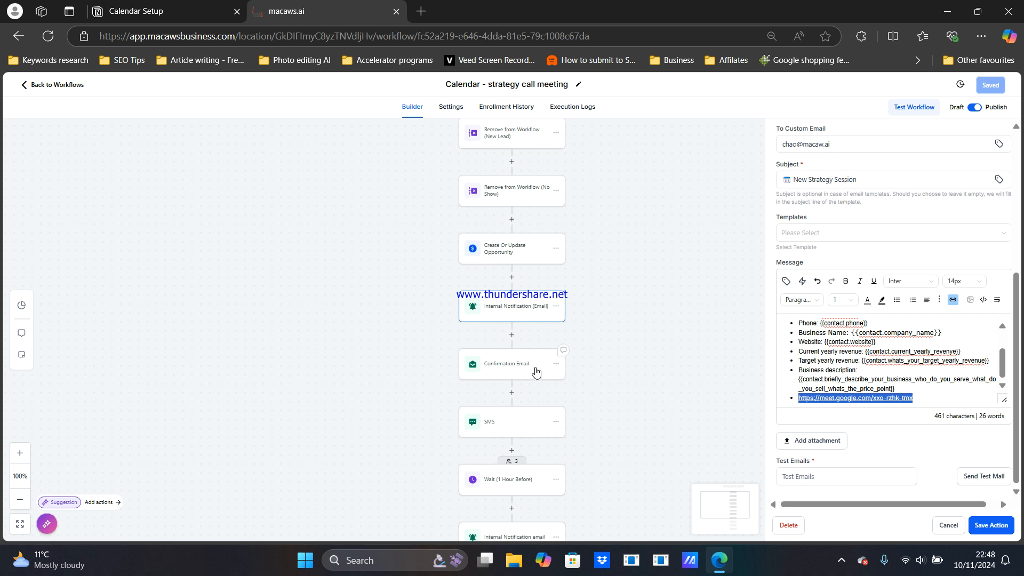
left_click(635, 352)
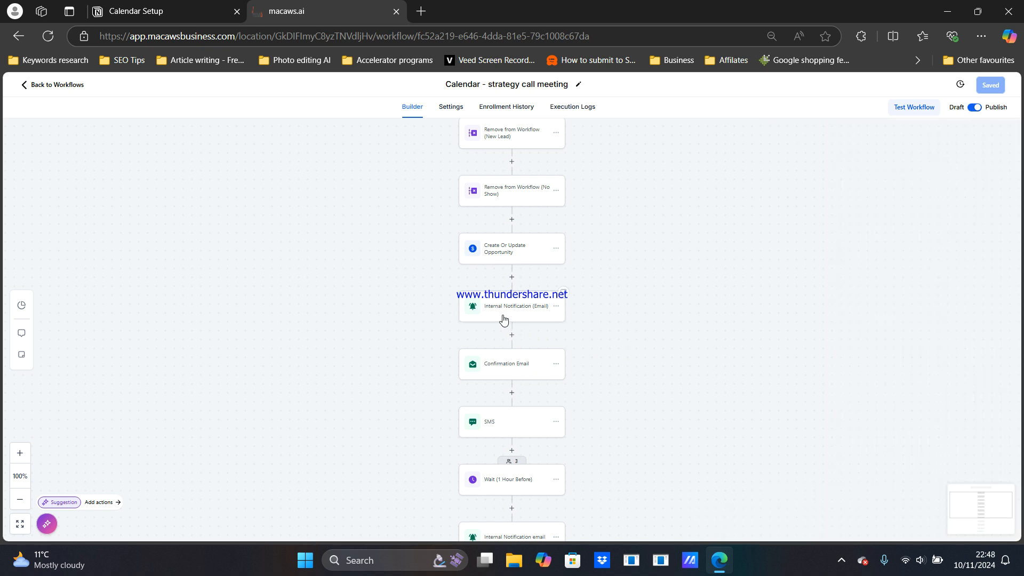
Step: Open the Confirmation Email action and read through its sender fields, subject and full message body
left_click(497, 365)
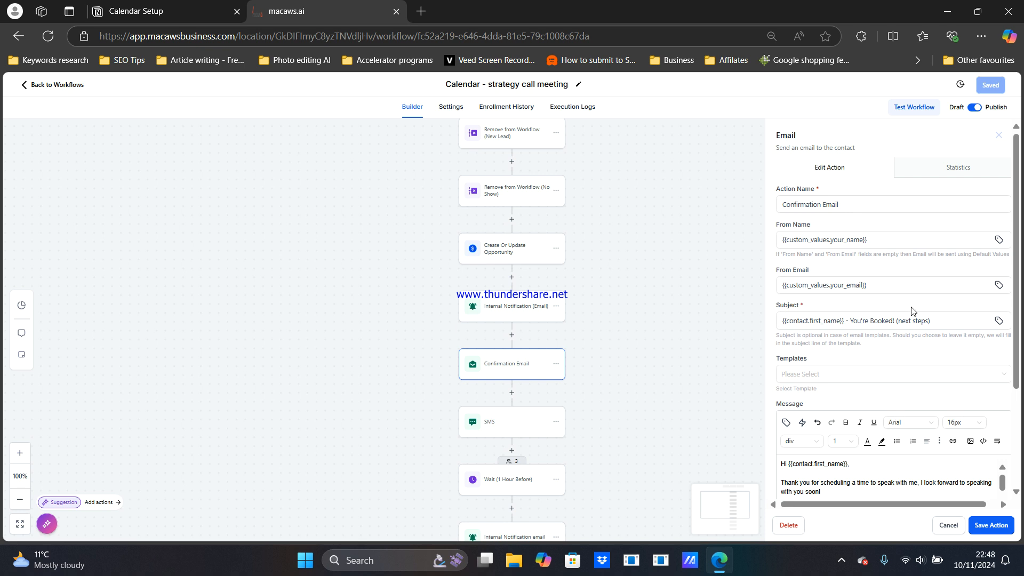
scroll(890, 373, "down", 2)
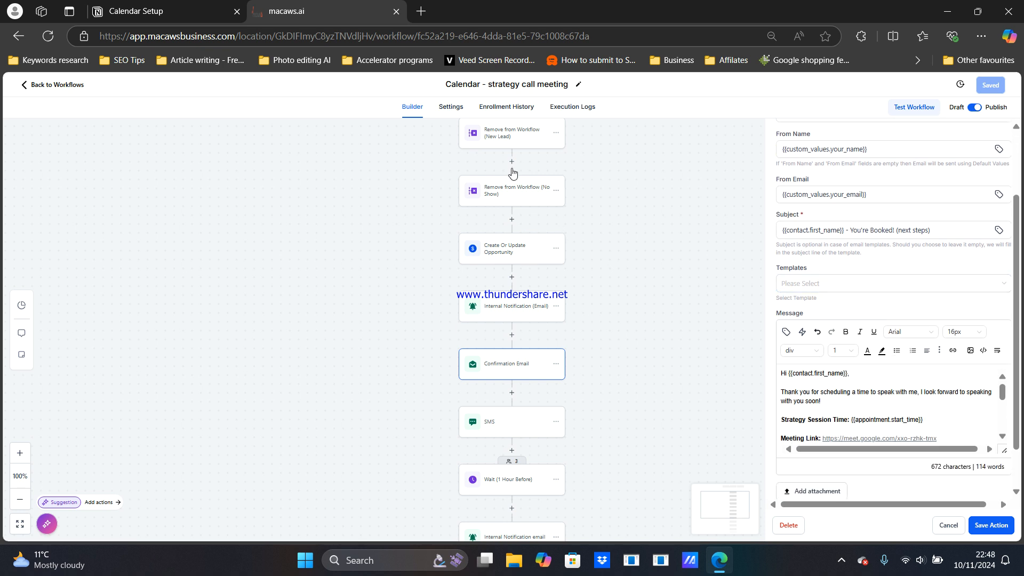
left_click(780, 372)
scroll(808, 401, "down", 3)
scroll(809, 401, "down", 4)
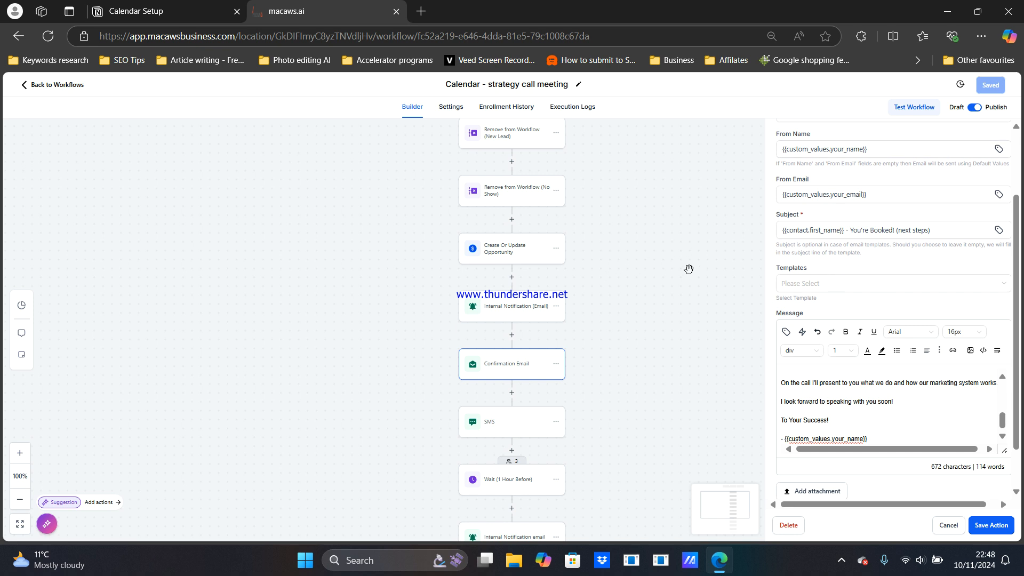
scroll(777, 269, "up", 2)
left_click(826, 241)
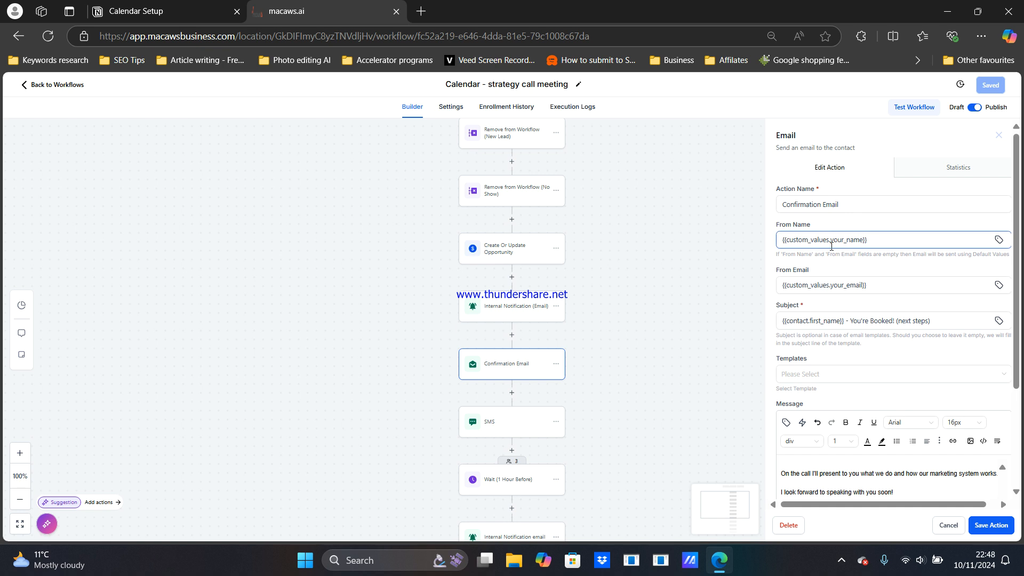
Step: Open the SMS action after the Confirmation Email and highlight its whole appointment reminder message
left_click(516, 426)
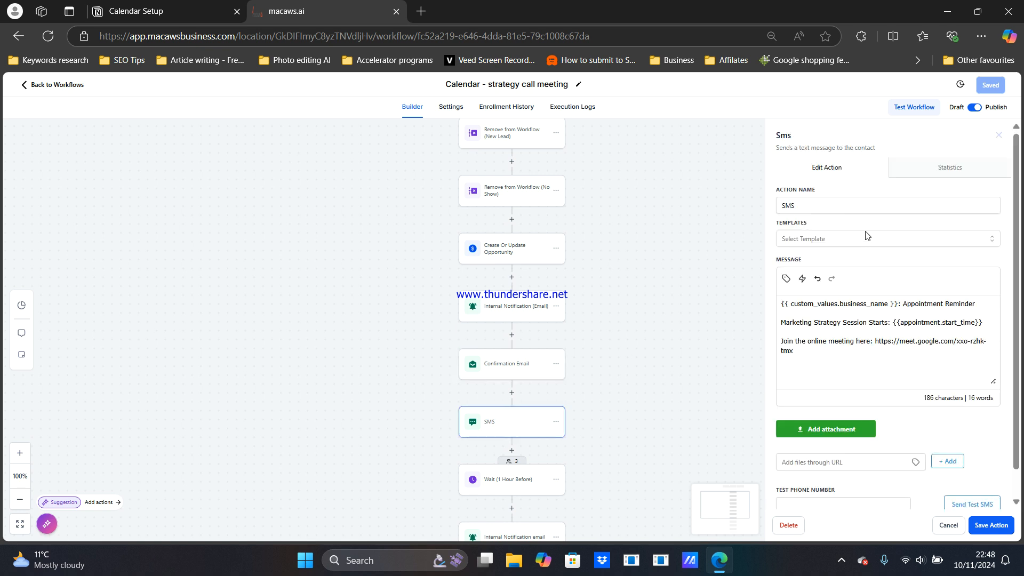
left_click_drag(807, 365, 778, 302)
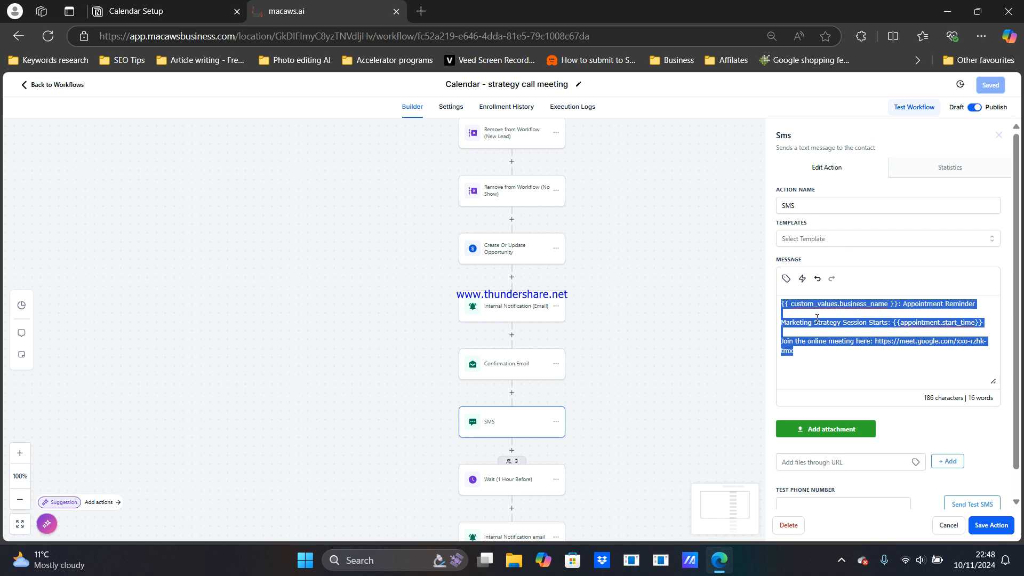
left_click(872, 360)
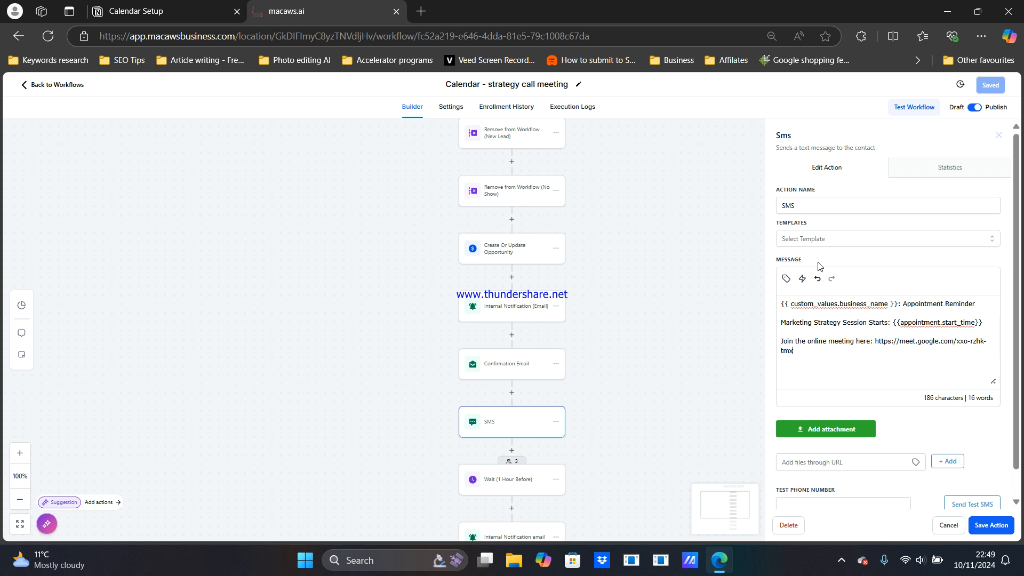
Step: Start adding a Wait action directly below the Wait (1 Hour Before) step
scroll(577, 326, "down", 1)
scroll(578, 326, "down", 2)
scroll(593, 382, "down", 1)
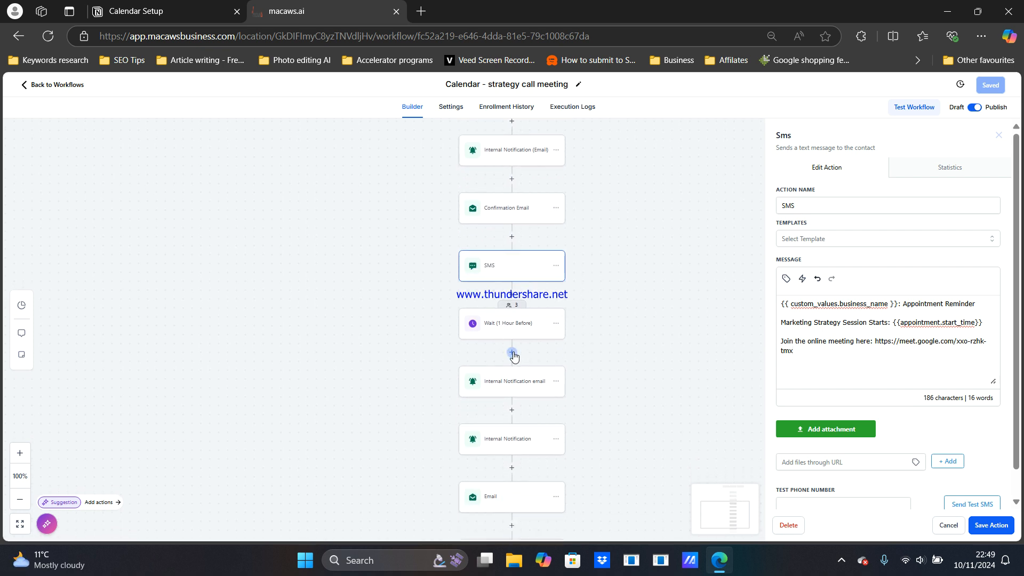
left_click(514, 353)
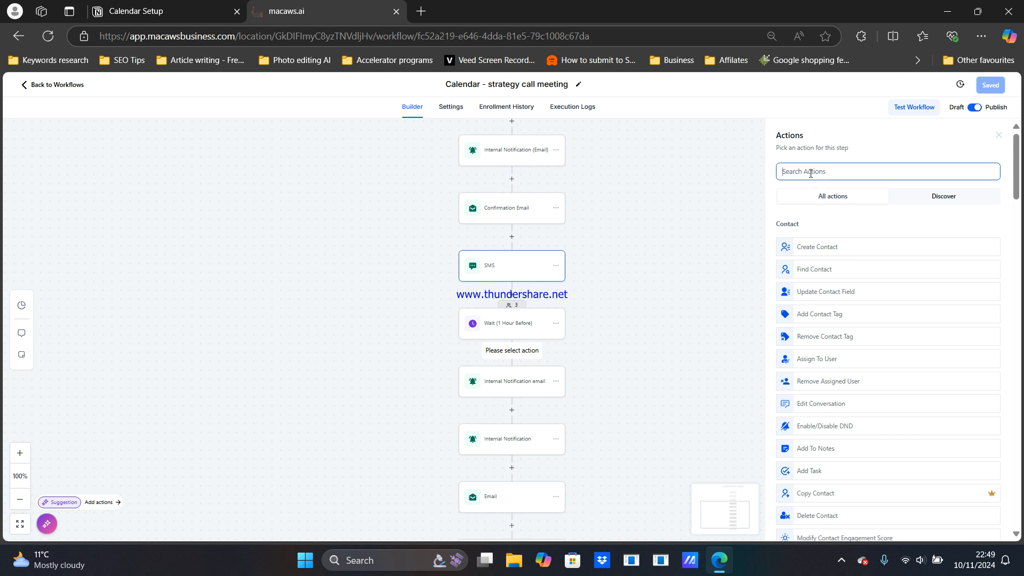
type("wait")
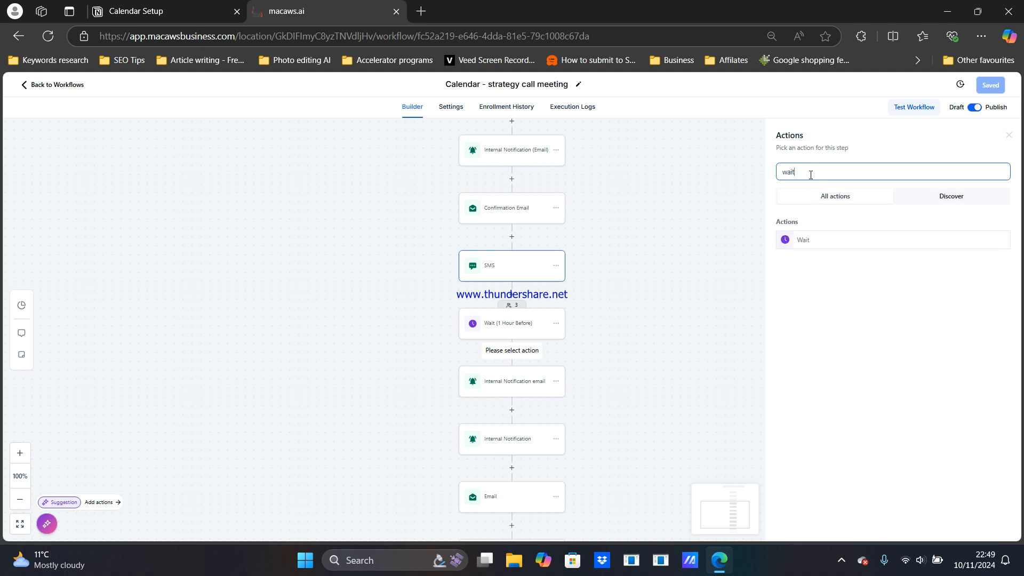
left_click(801, 241)
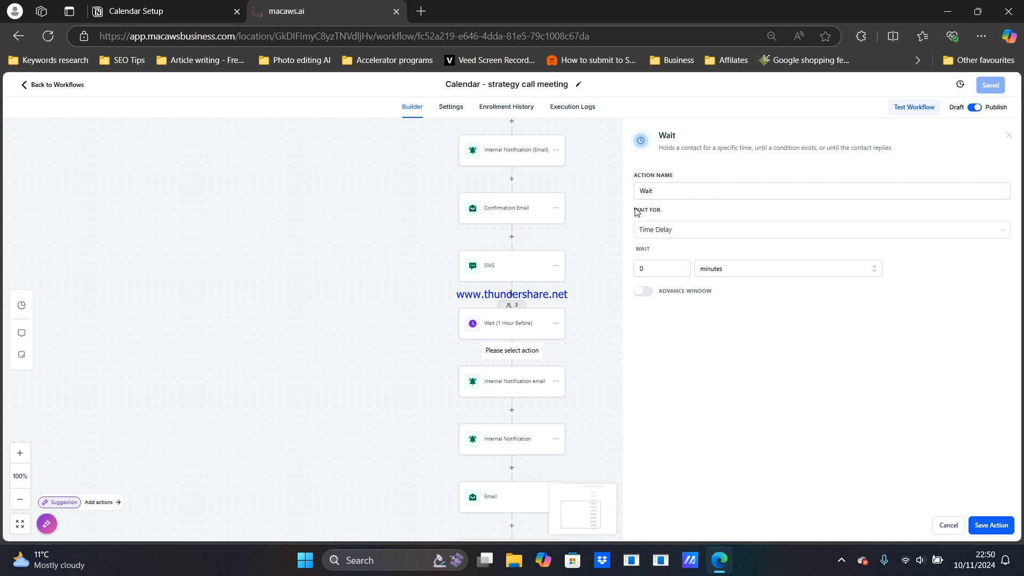
Step: Try setting the new Wait action to 30 minutes before the Event / Appointment time, and discard it without saving
left_click(657, 230)
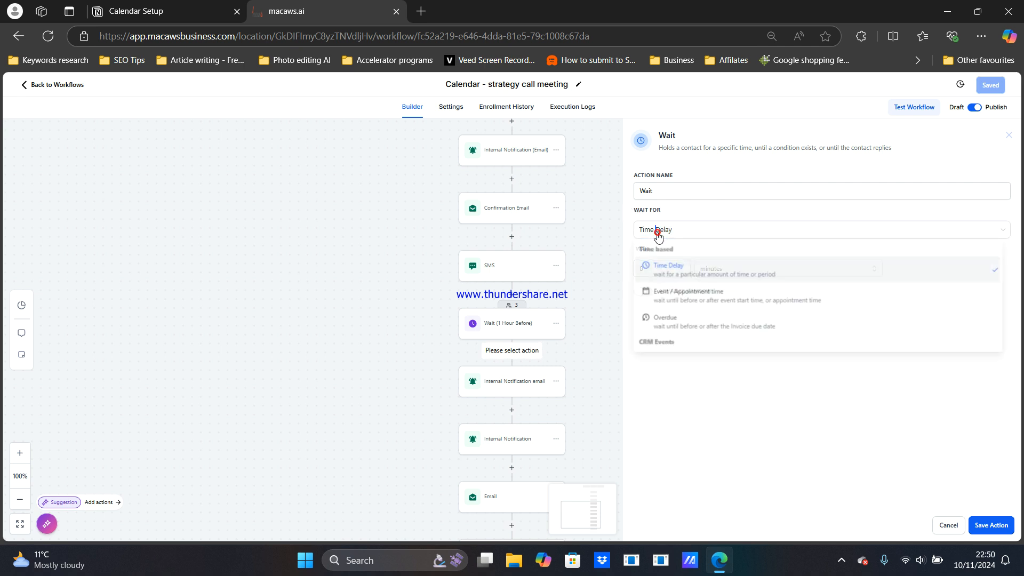
left_click(669, 296)
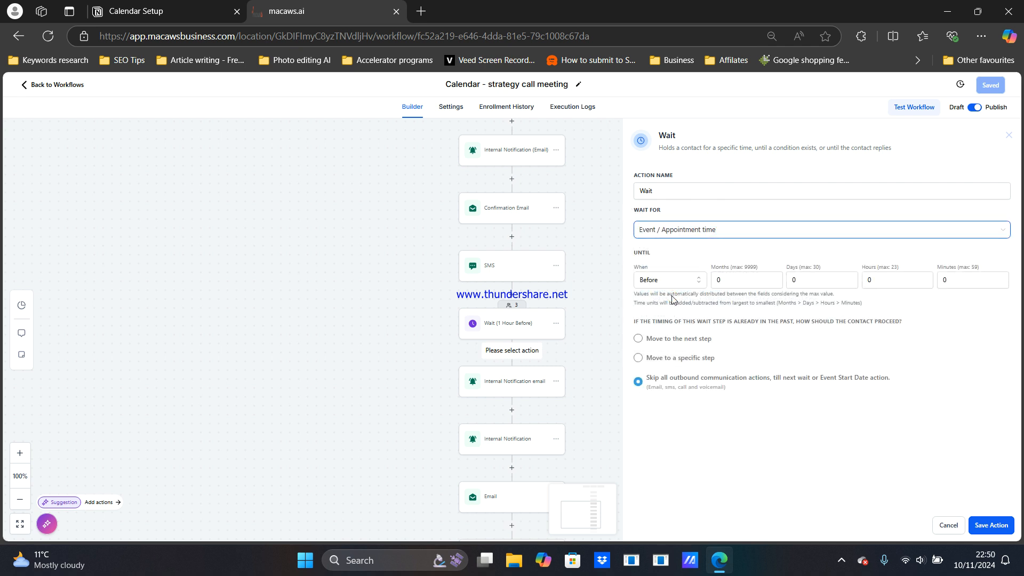
left_click(948, 282)
key("BackSpace")
type("3")
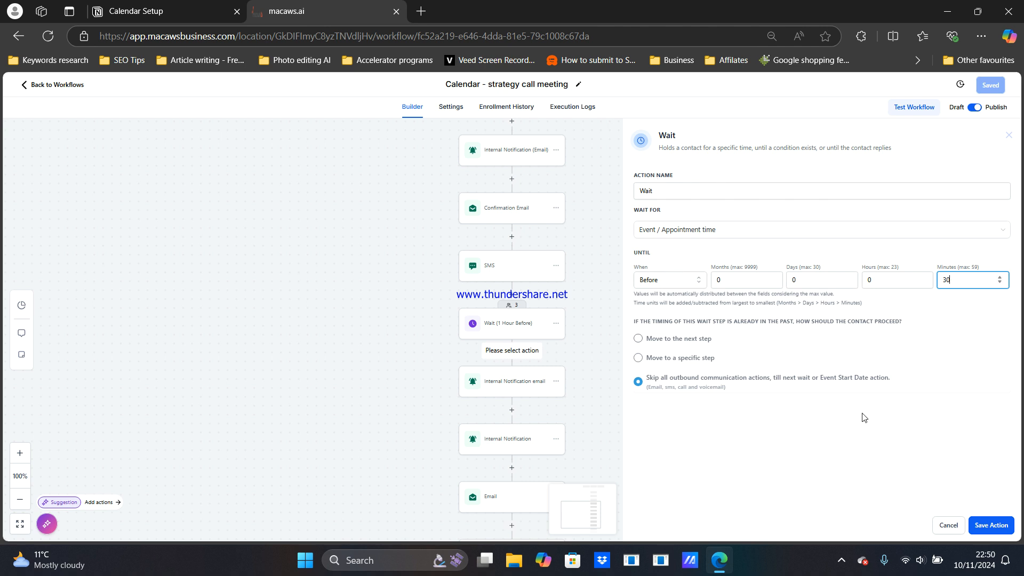
left_click(946, 525)
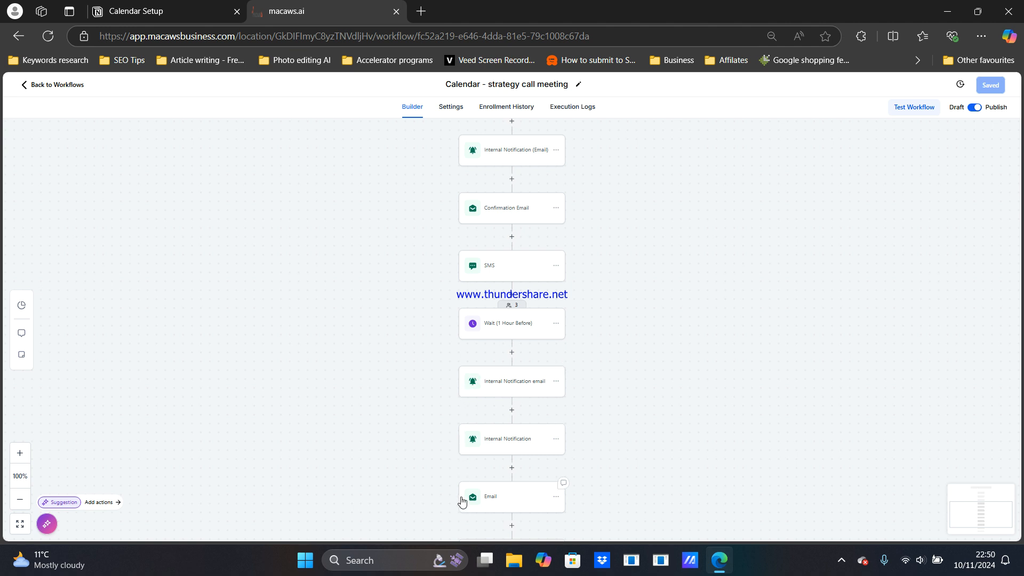
Step: Review the Internal Notification email settings and the Internal Notification SMS recipient and message, and close the settings
left_click(500, 387)
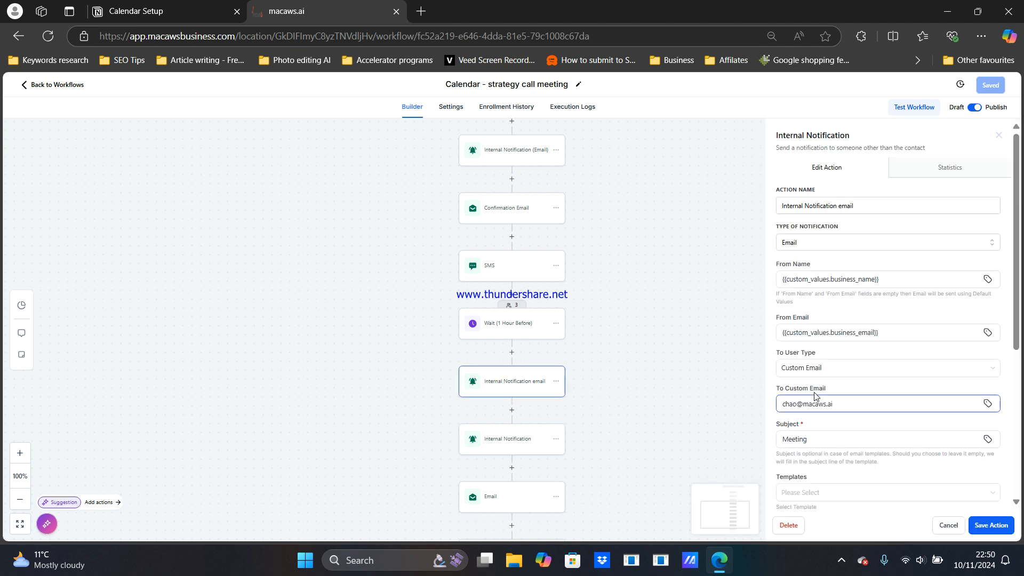
left_click(482, 442)
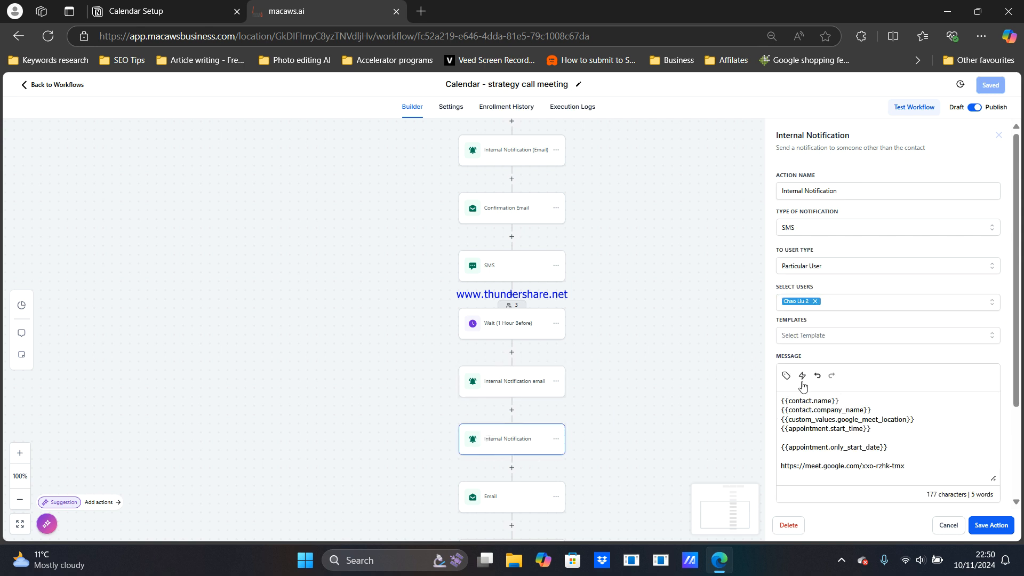
scroll(860, 326, "down", 2)
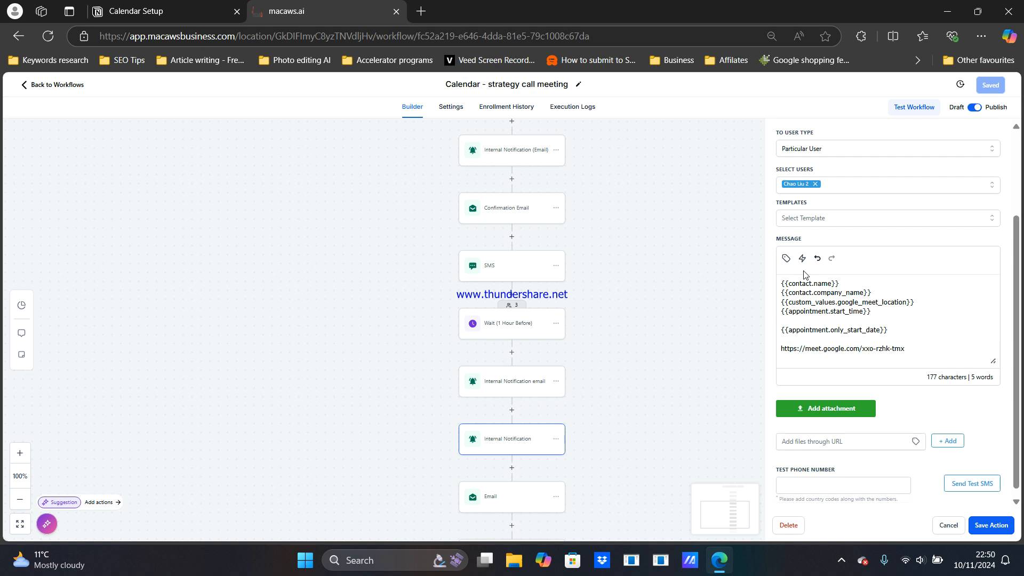
left_click(672, 377)
Step: Check the reminder Email and the final SMS at the end of the workflow, and close the settings
scroll(640, 395, "down", 3)
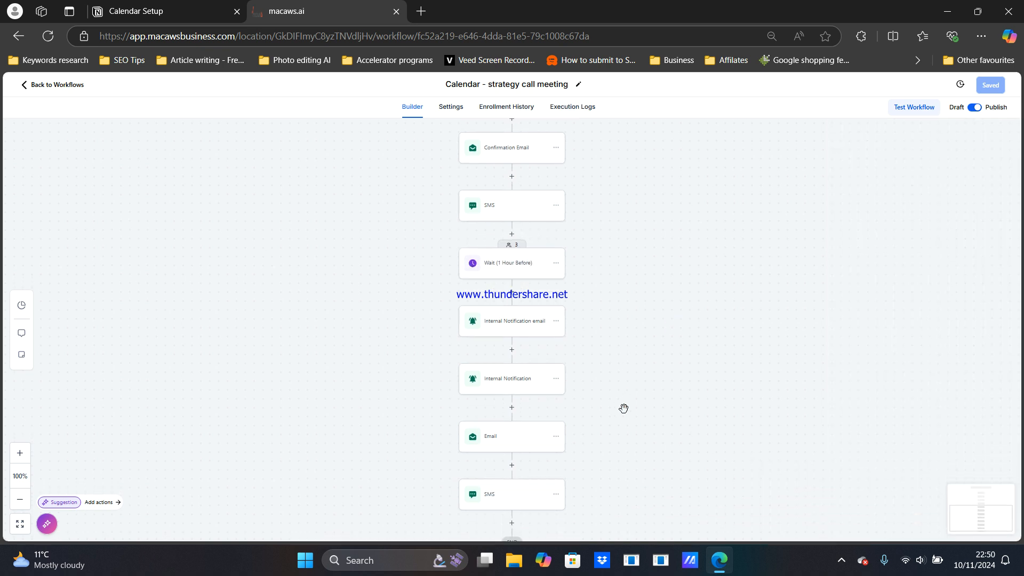
left_click(528, 417)
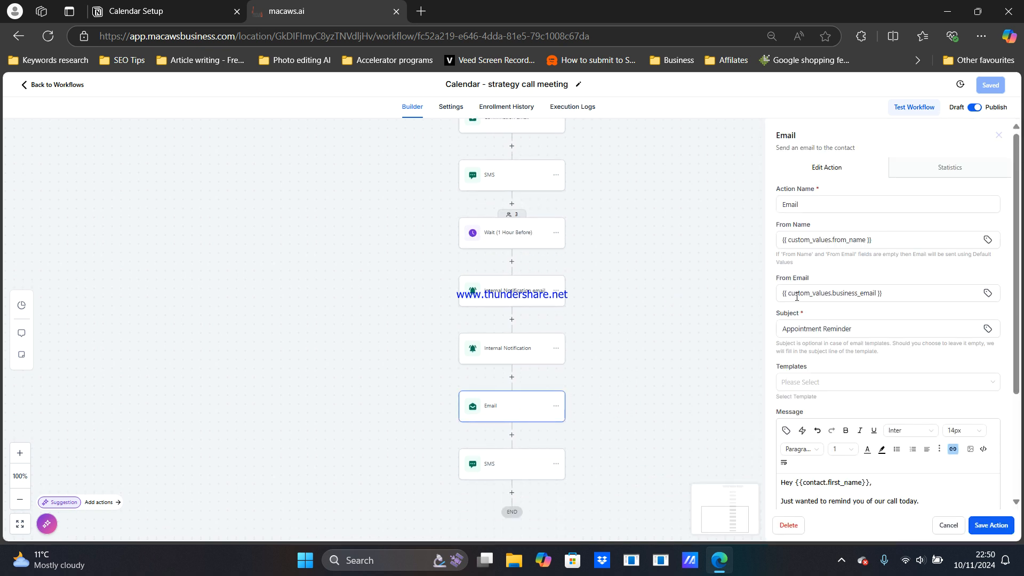
left_click(512, 470)
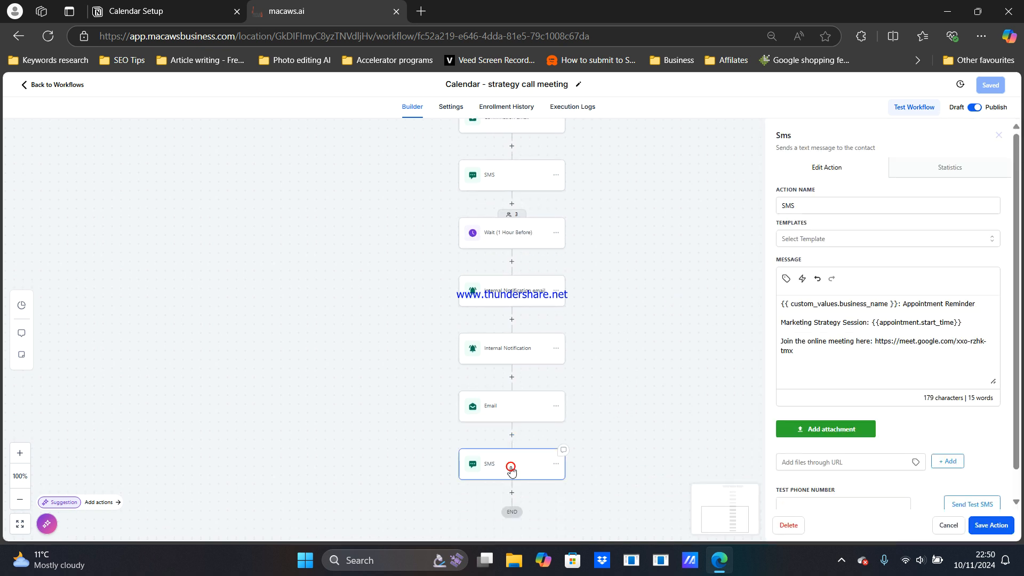
left_click(621, 398)
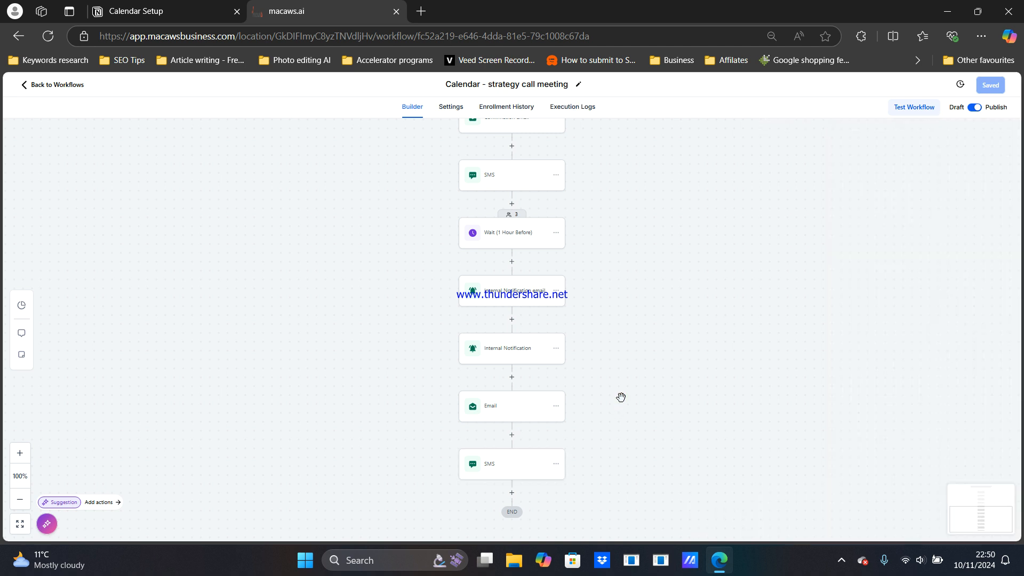
scroll(621, 397, "up", 1)
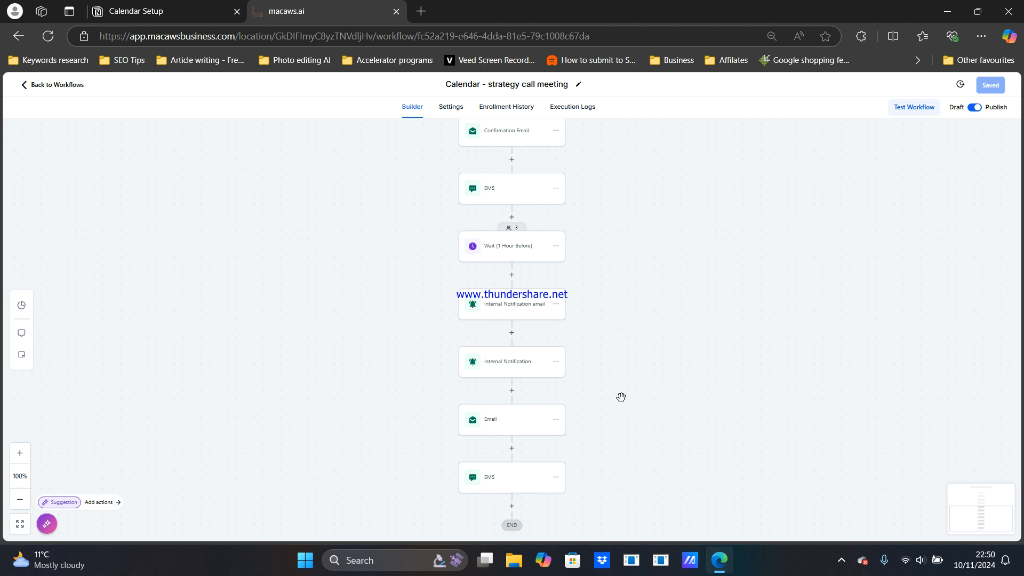
scroll(625, 335, "up", 4)
scroll(625, 335, "up", 2)
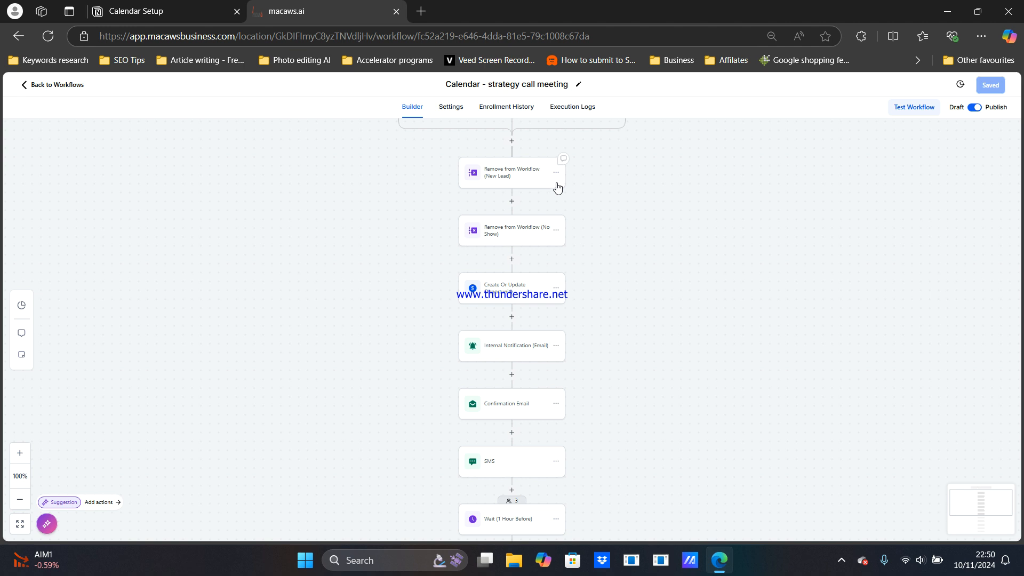
left_click(841, 561)
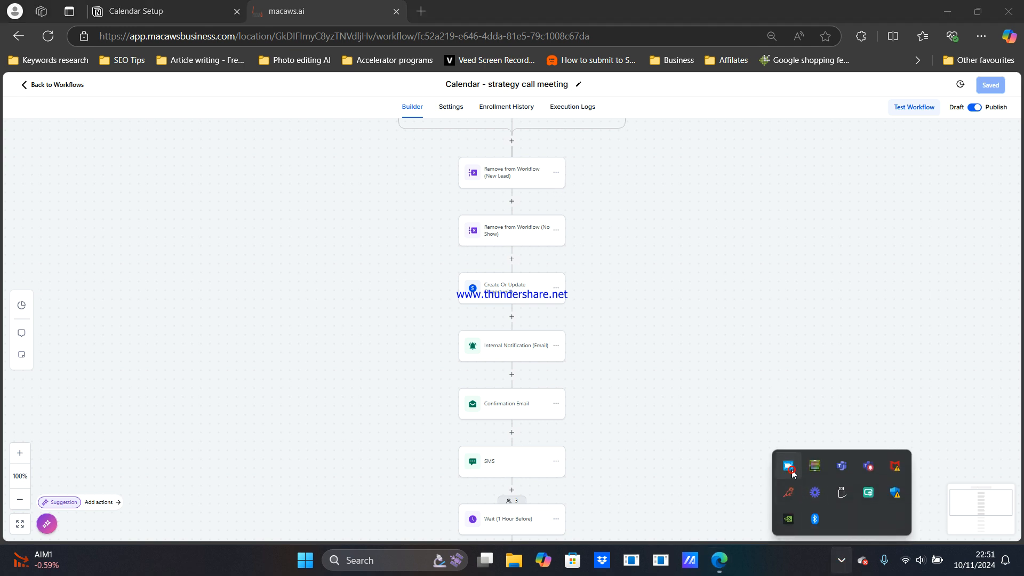